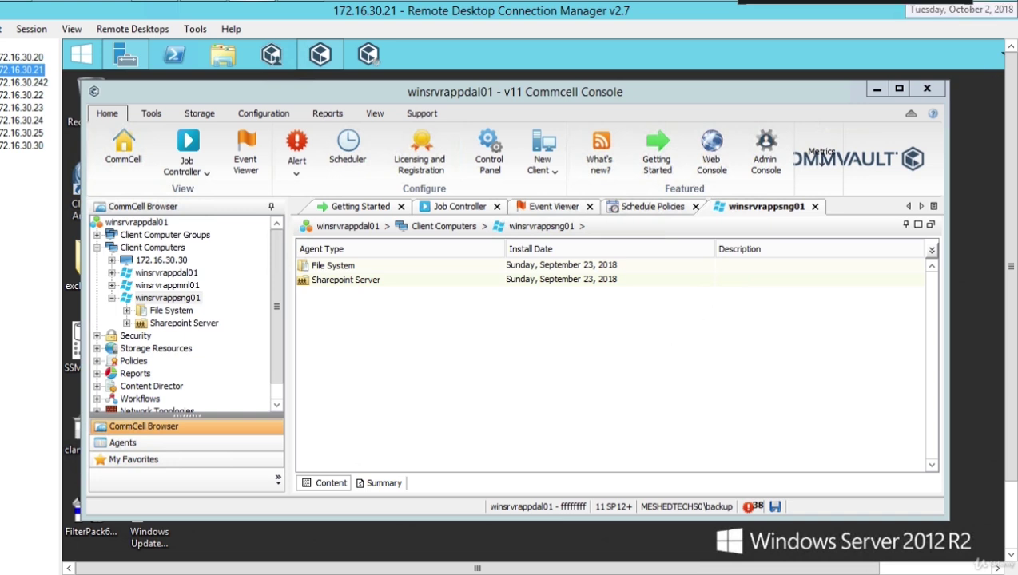
# Step: Switch to the Network_ip.ods spreadsheet in OpenOffice Calc and review the storage policies' retention days and cycles on Sheet2
pyautogui.hotkey('alt', 'Tab')
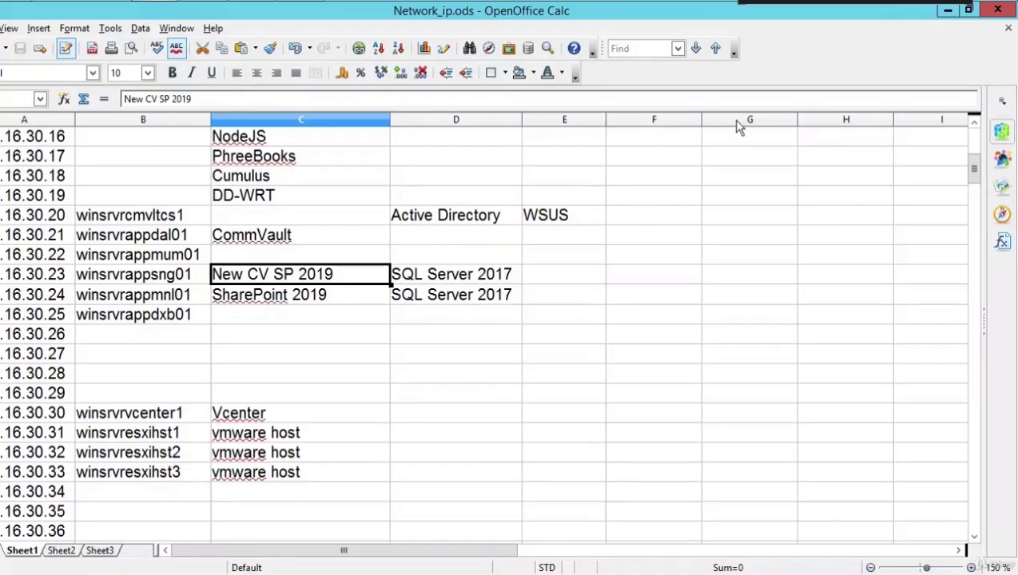
pyautogui.click(473, 336)
pyautogui.click(357, 315)
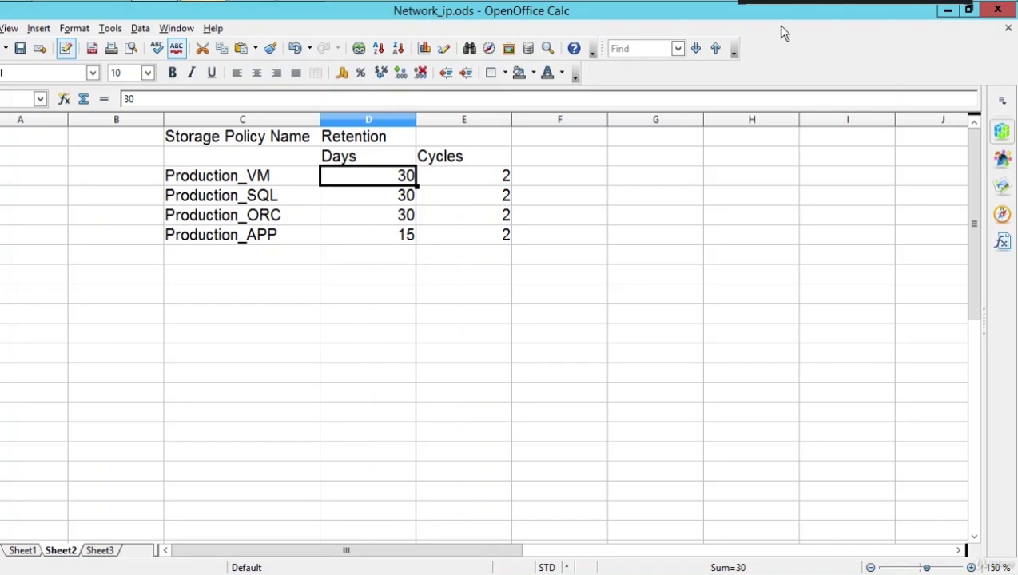
pyautogui.click(404, 235)
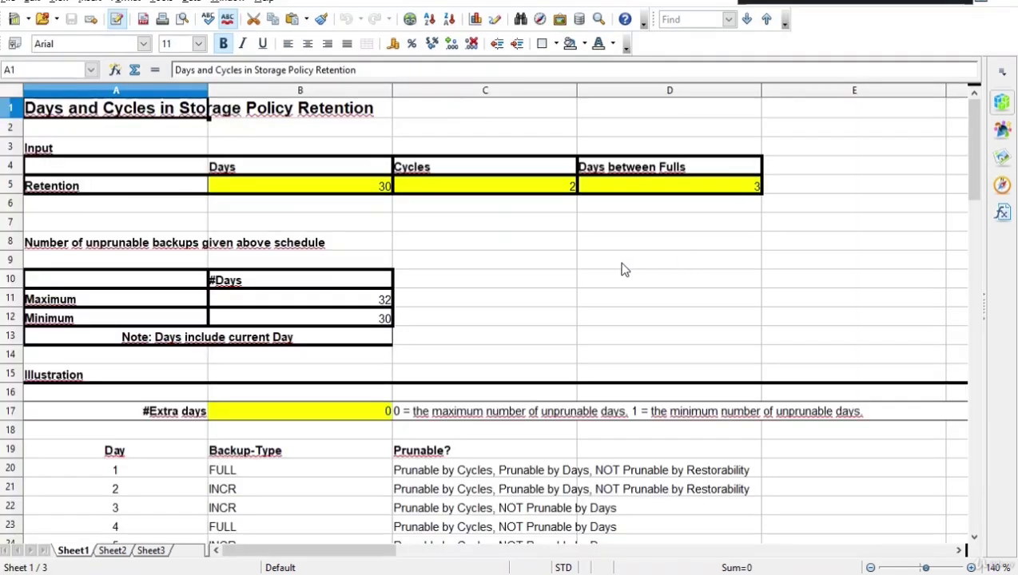
# Step: Examine the Days, Cycles and Days between Fulls inputs in the Days and Cycles in Storage Policy Retention calculator
pyautogui.click(616, 263)
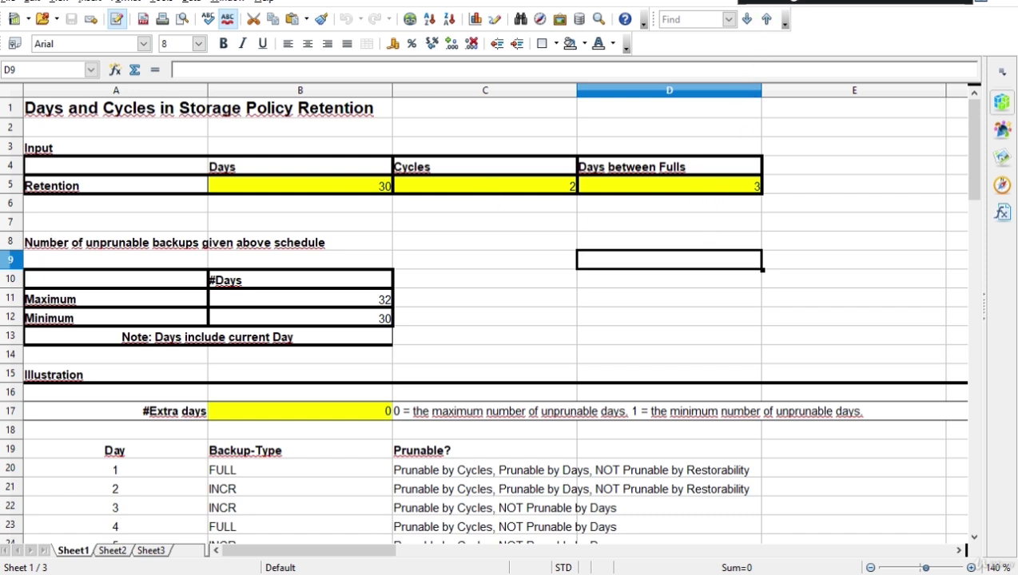
pyautogui.click(414, 235)
pyautogui.click(405, 221)
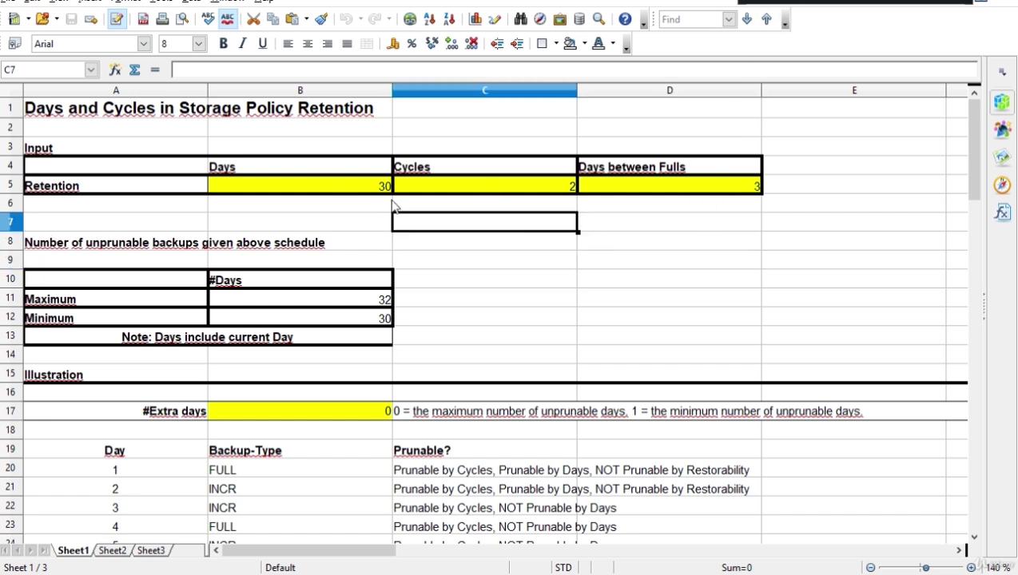
pyautogui.click(374, 182)
pyautogui.click(477, 182)
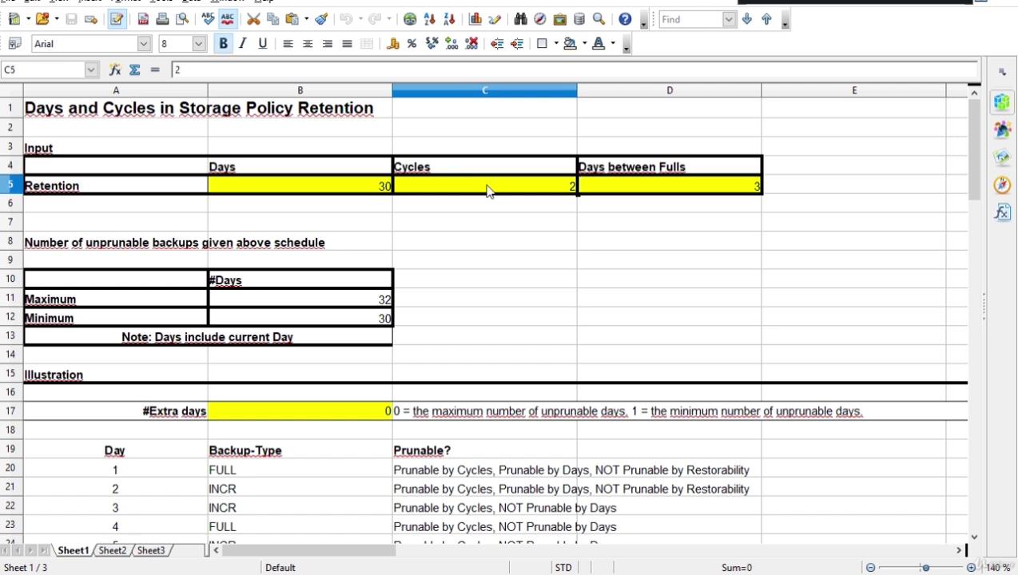
pyautogui.click(505, 266)
pyautogui.click(510, 191)
pyautogui.click(692, 273)
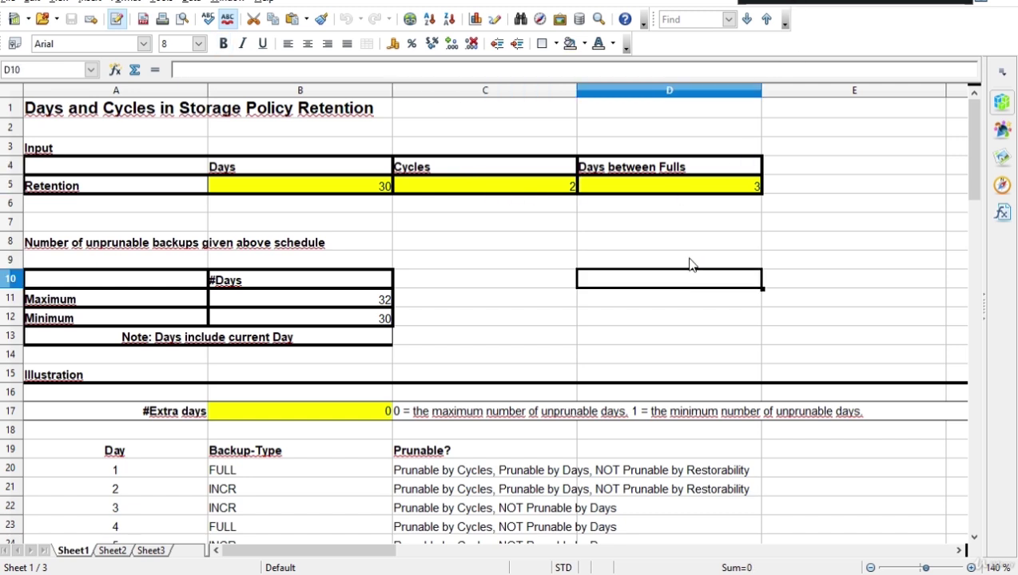
pyautogui.click(692, 224)
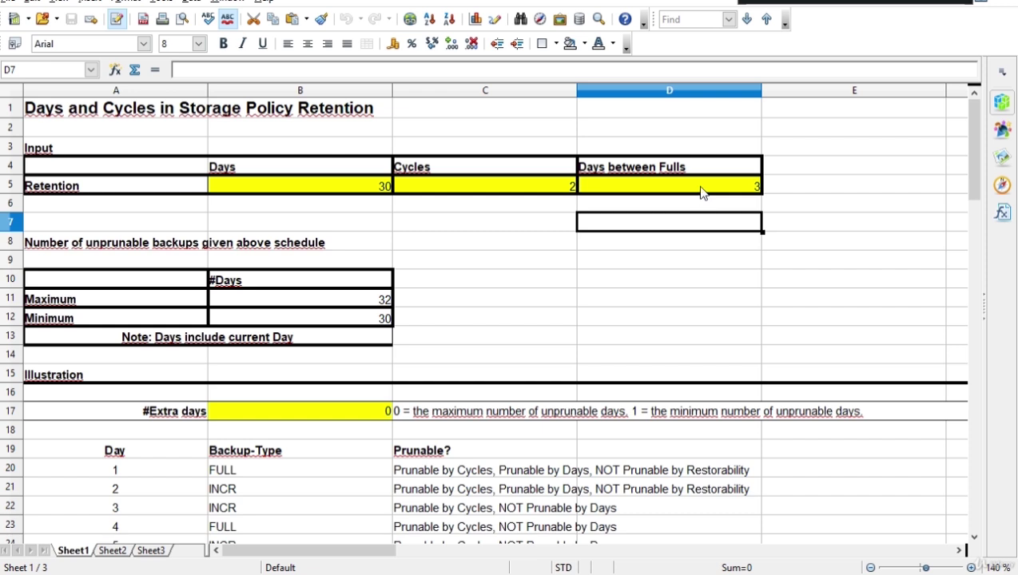
pyautogui.click(700, 193)
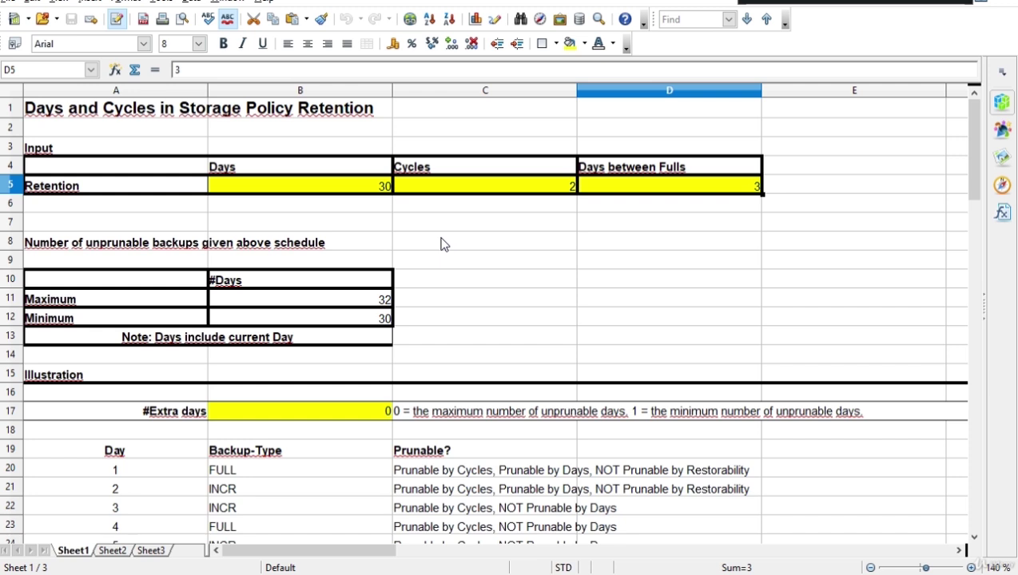
# Step: Set Days between Fulls to 5 in the retention input table and check the backup illustration below it
pyautogui.click(730, 257)
pyautogui.click(735, 190)
pyautogui.write('5')
pyautogui.click(624, 240)
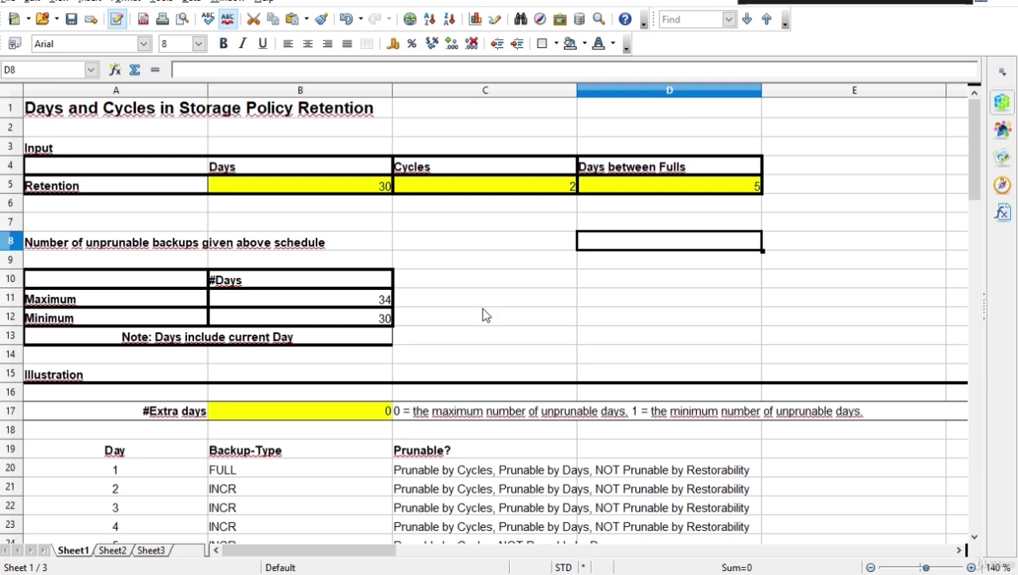
pyautogui.scroll(-1, 471, 320)
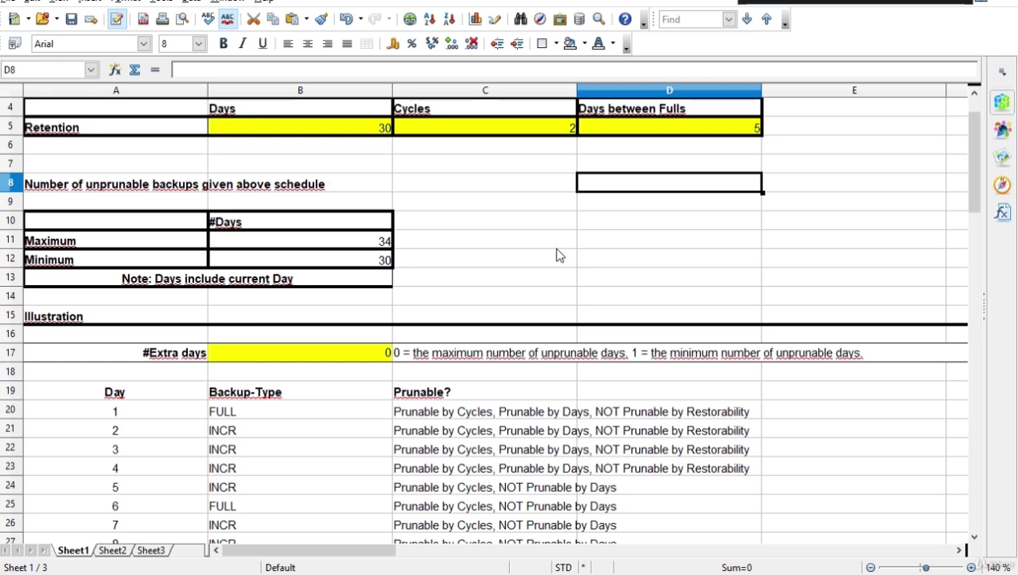
pyautogui.scroll(-1, 559, 256)
pyautogui.scroll(2, 551, 249)
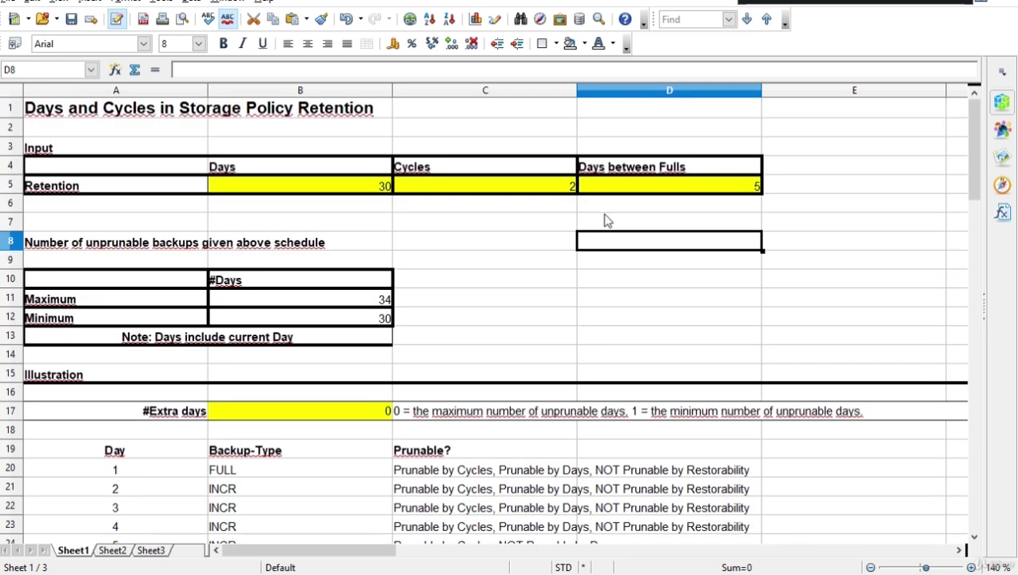
# Step: Set Days between Fulls to 6 in the retention input table
pyautogui.click(684, 193)
pyautogui.write('6')
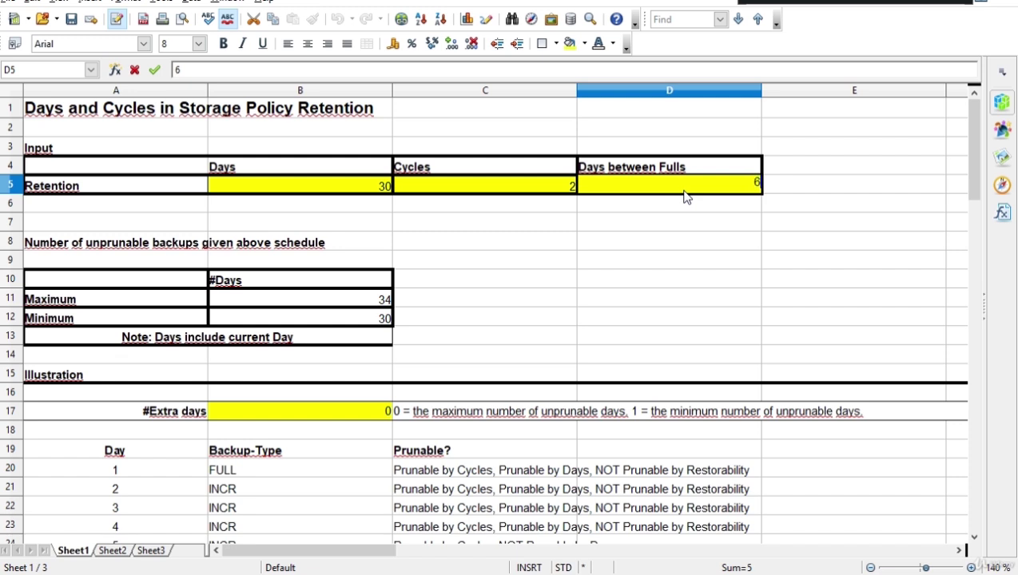
pyautogui.press('Return')
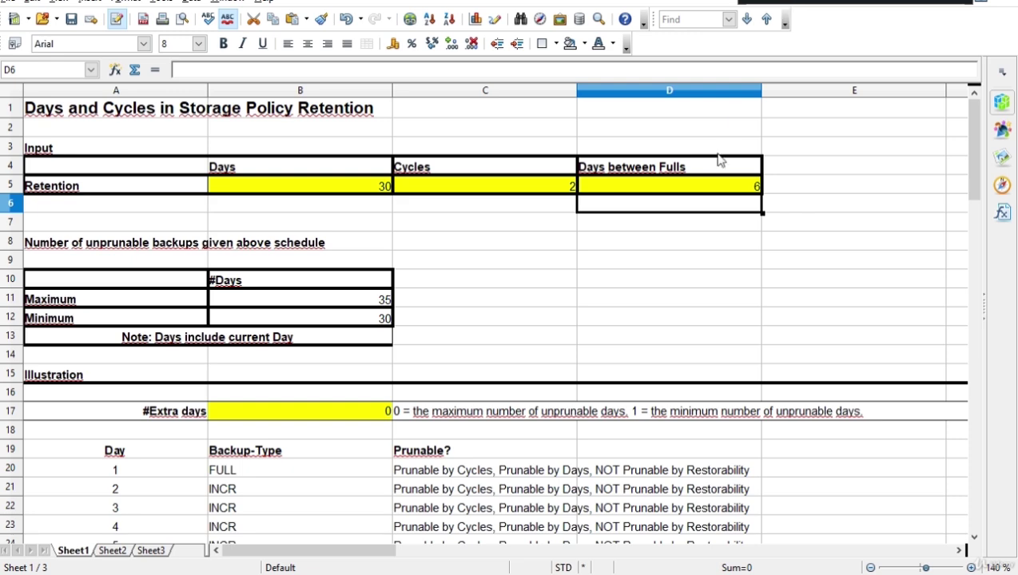
# Step: Set Days between Fulls to 7 in the retention input table
pyautogui.click(714, 187)
pyautogui.write('7')
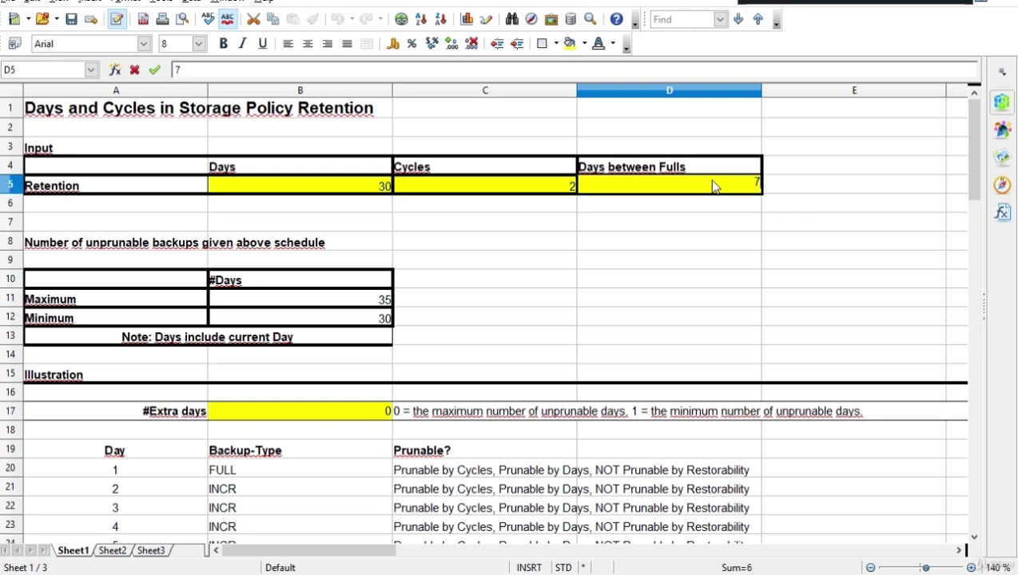
pyautogui.click(697, 240)
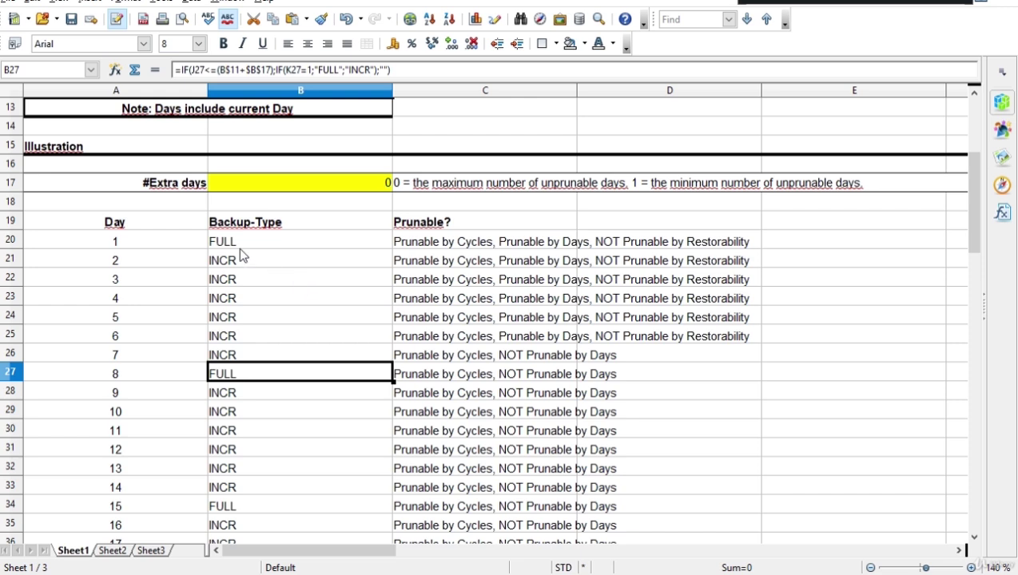
# Step: Step through the Backup-Type cells for days 1 to 8 to examine the cycle between two full backups
pyautogui.click(108, 250)
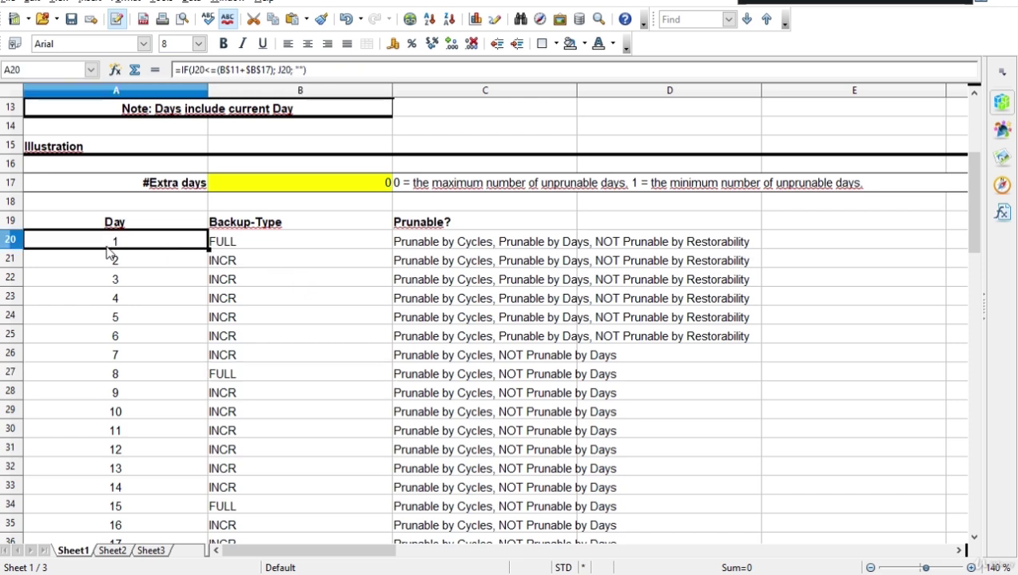
pyautogui.click(232, 245)
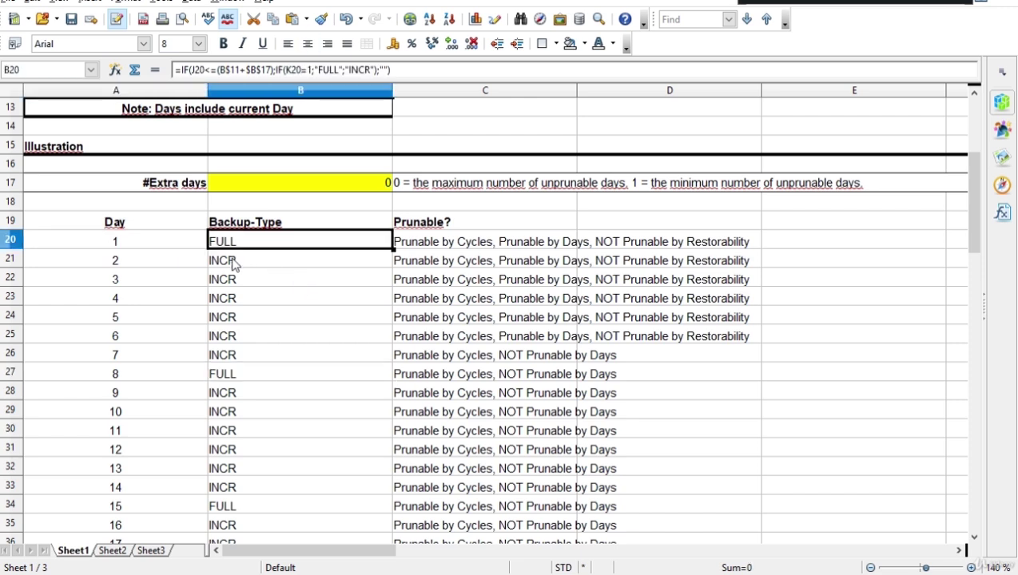
pyautogui.click(233, 263)
pyautogui.click(237, 280)
pyautogui.click(236, 298)
pyautogui.click(237, 317)
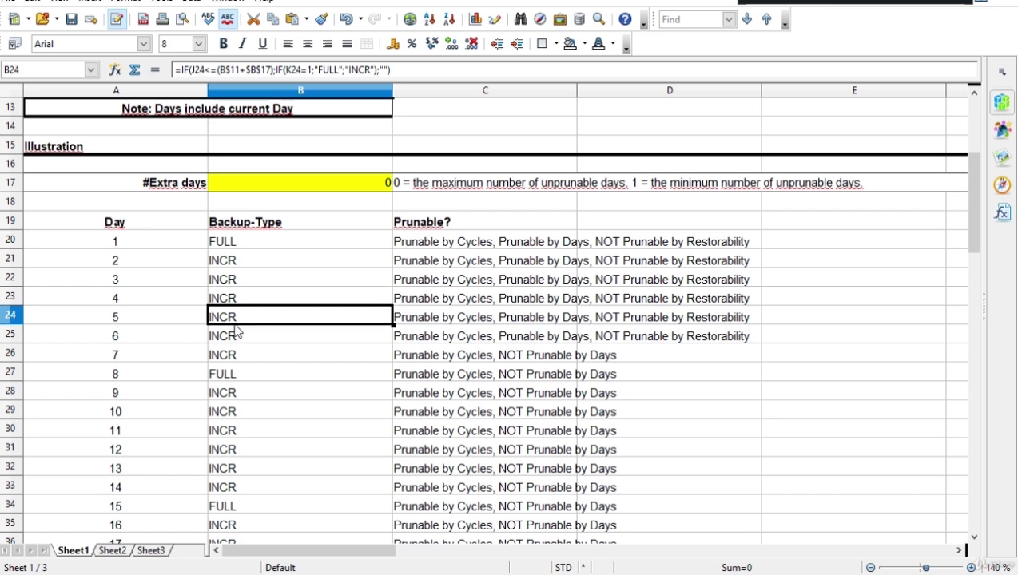
pyautogui.click(236, 337)
pyautogui.click(236, 354)
pyautogui.click(235, 374)
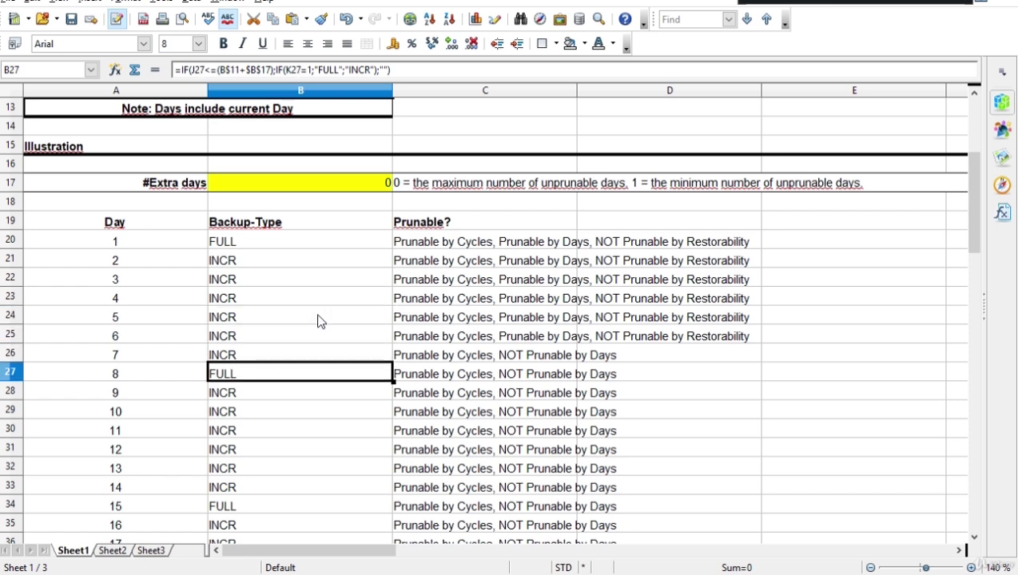
pyautogui.click(257, 248)
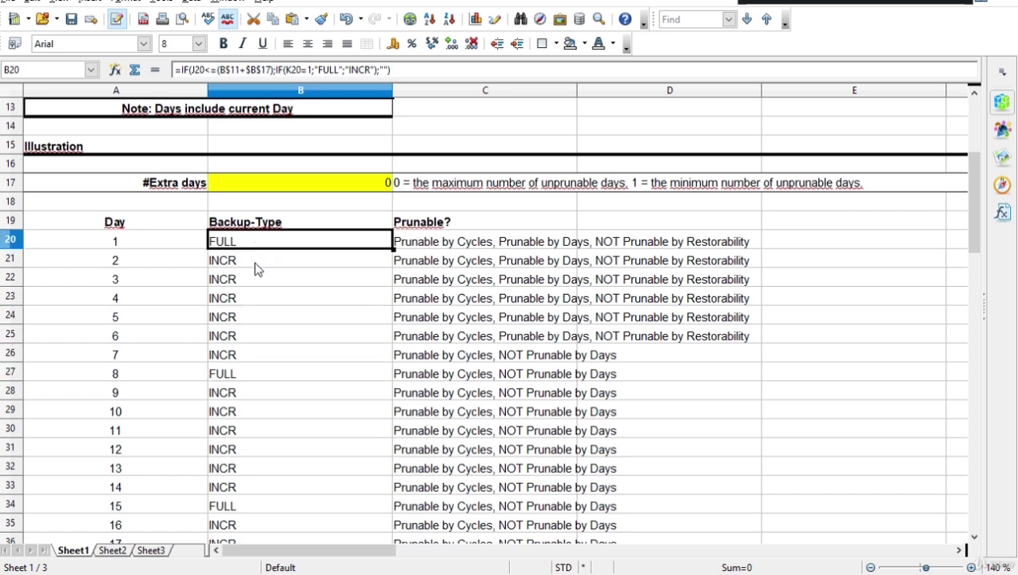
pyautogui.click(238, 261)
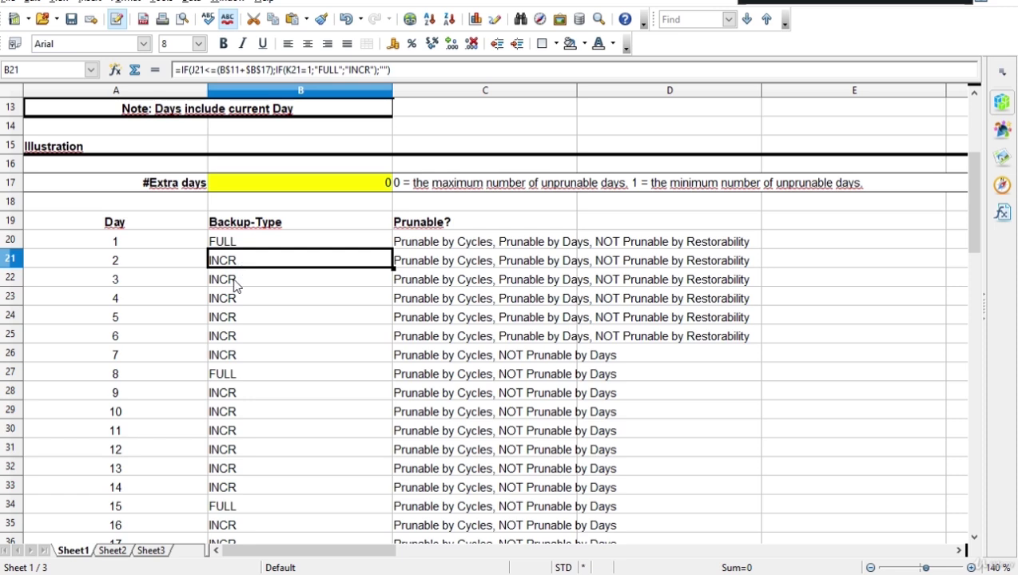
pyautogui.click(237, 281)
pyautogui.click(236, 299)
pyautogui.click(236, 319)
pyautogui.click(237, 336)
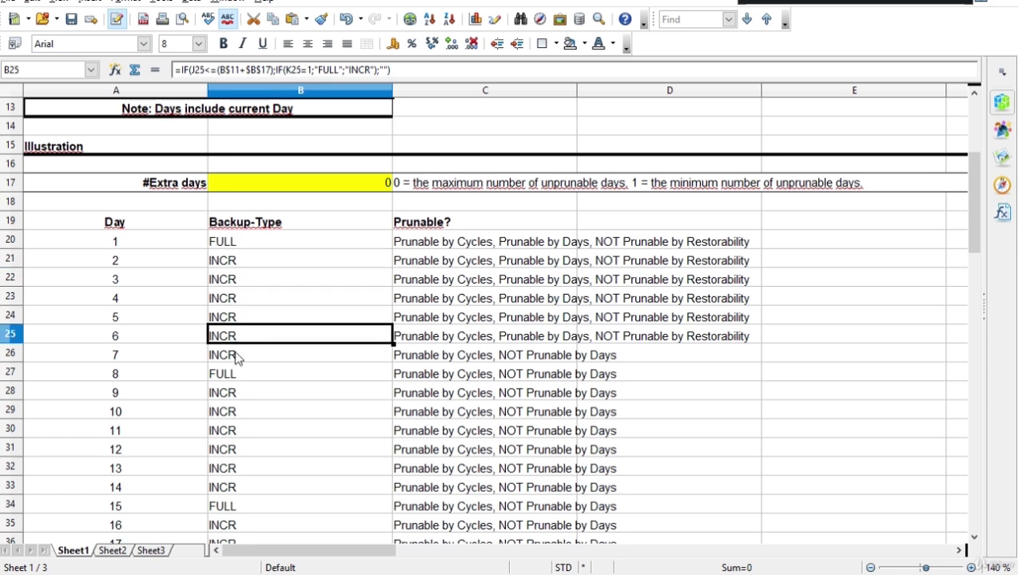
pyautogui.click(236, 356)
pyautogui.click(235, 374)
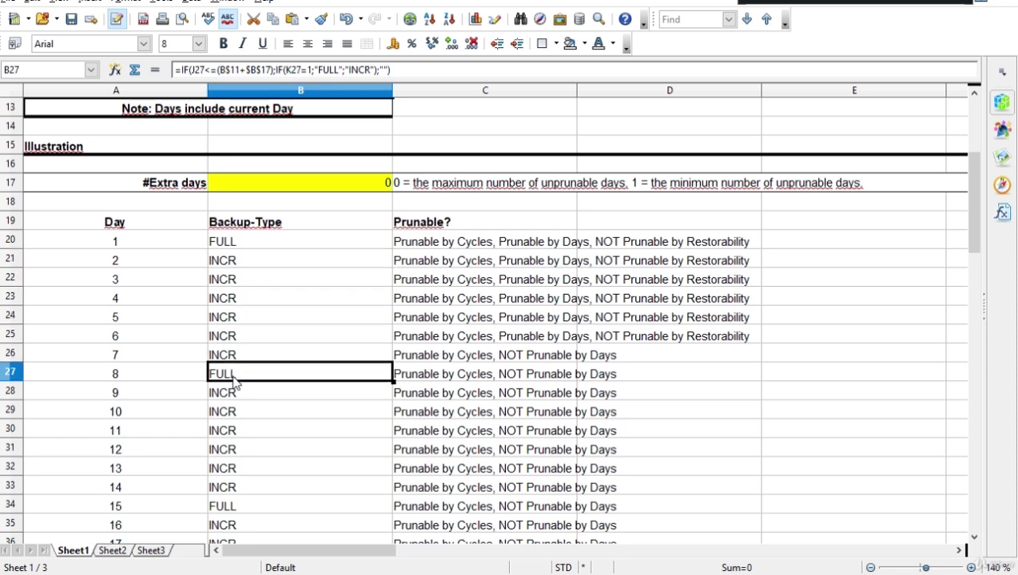
# Step: Review the prunable schedule through its last day, highlighting the rows for days 31 to 35
pyautogui.scroll(-1, 235, 382)
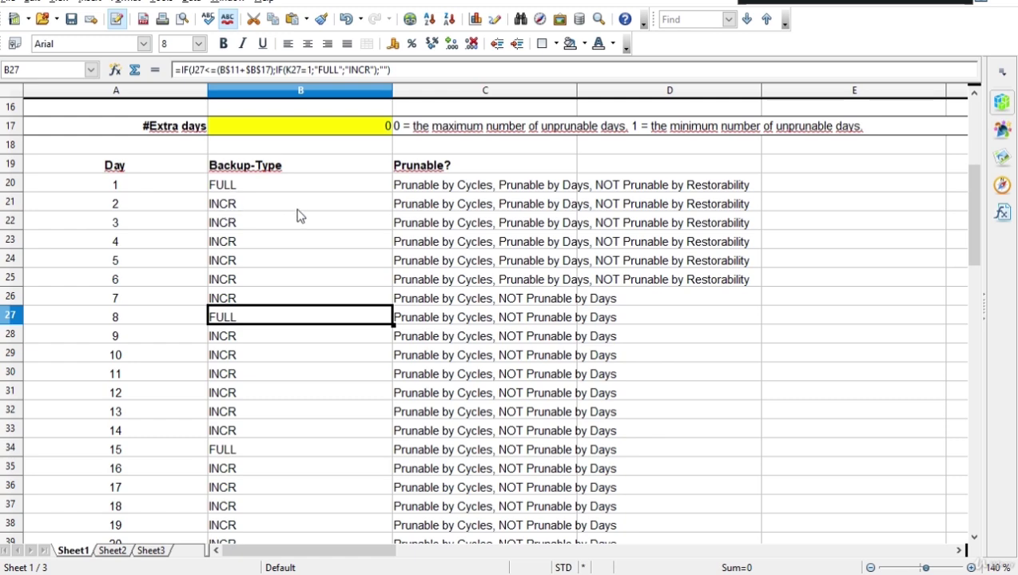
pyautogui.scroll(5, 577, 149)
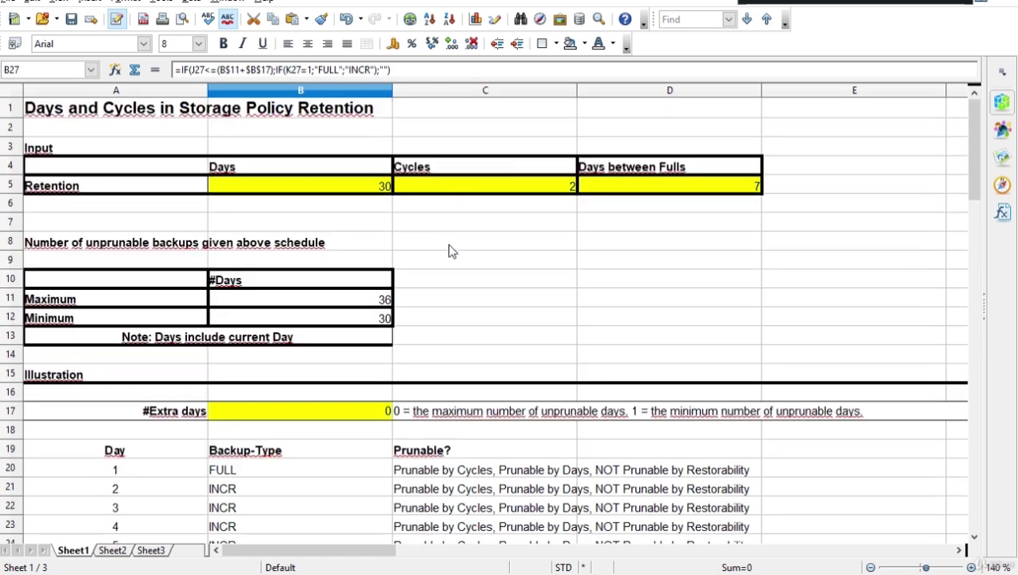
pyautogui.scroll(-3, 450, 250)
pyautogui.scroll(-4, 120, 302)
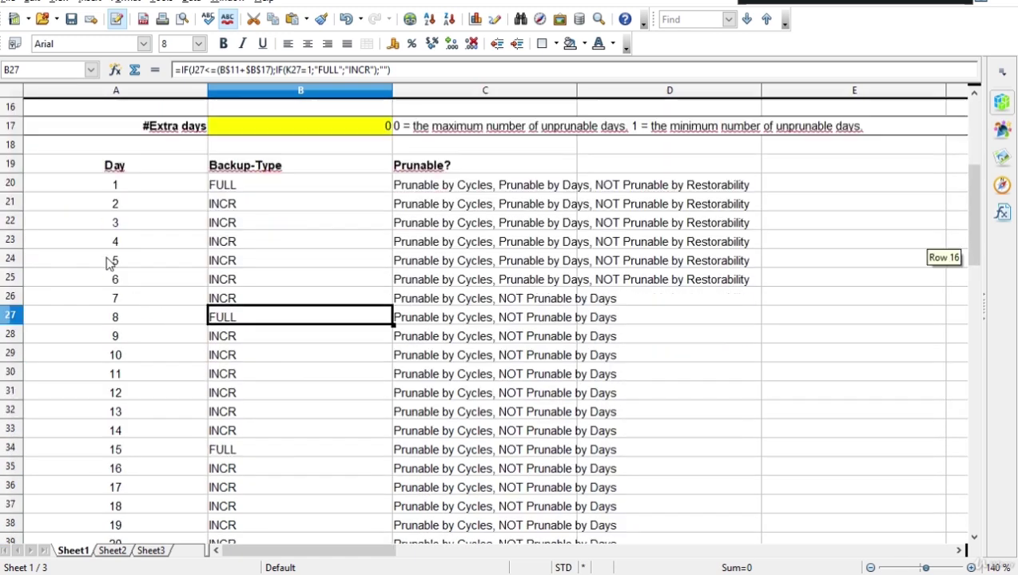
pyautogui.scroll(-5, 132, 399)
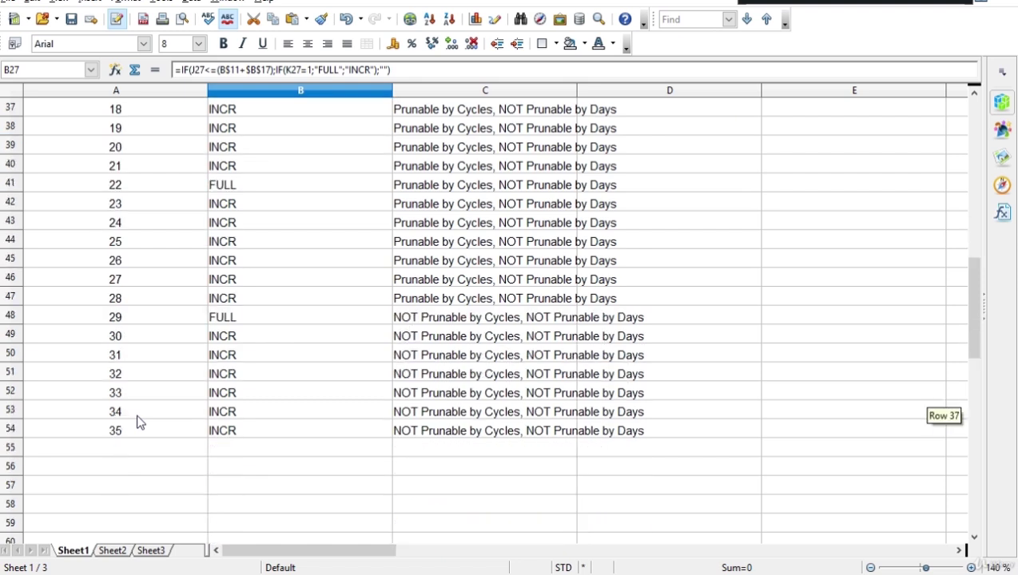
pyautogui.moveTo(12, 355); pyautogui.dragTo(6, 429)
pyautogui.scroll(1, 446, 293)
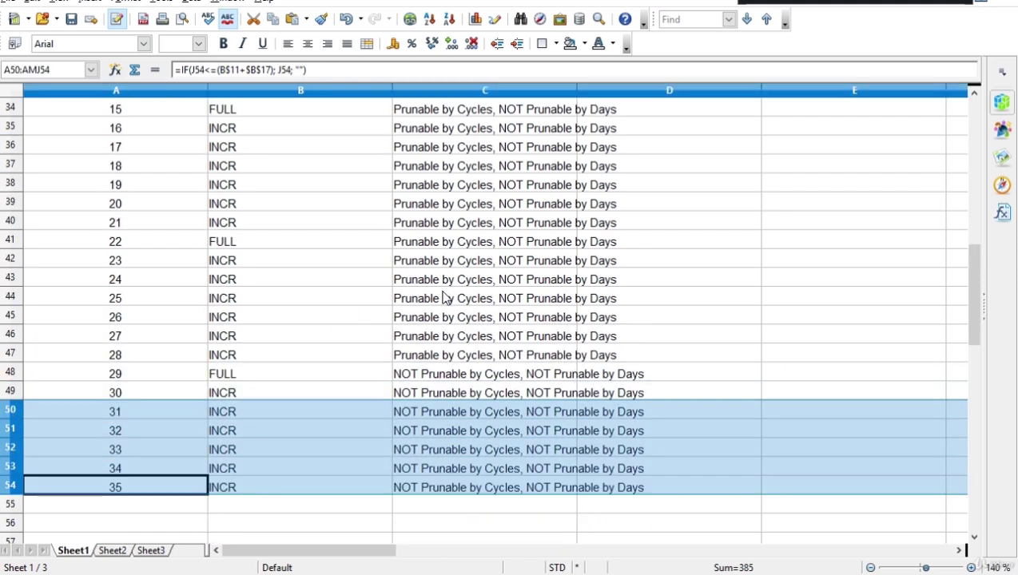
pyautogui.scroll(1, 288, 318)
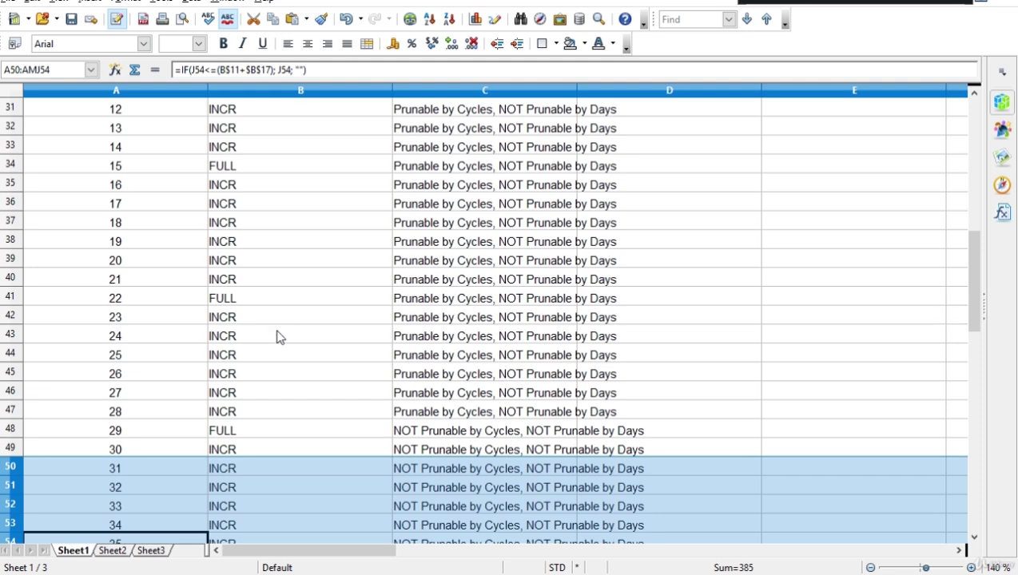
pyautogui.scroll(3, 307, 341)
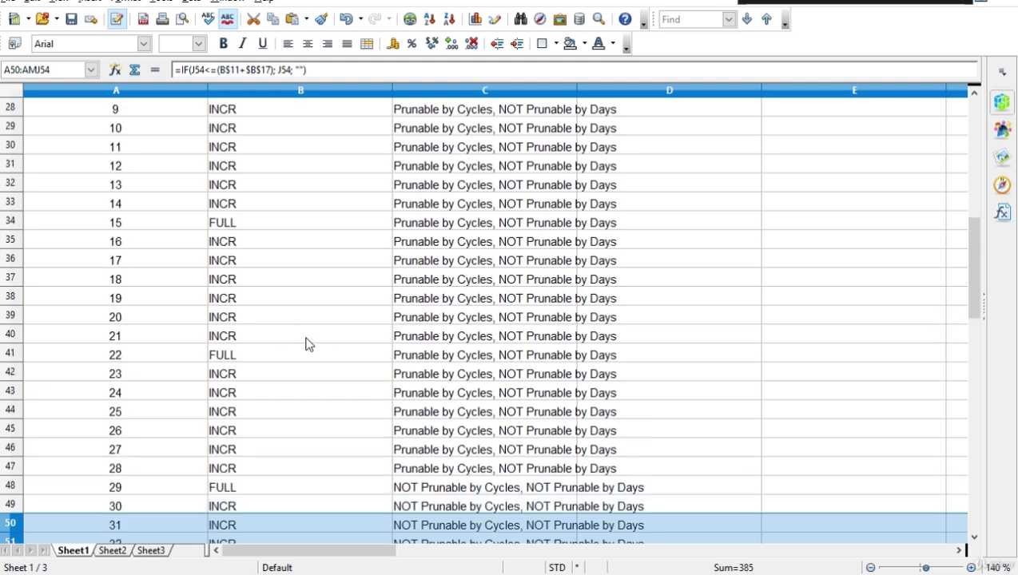
pyautogui.scroll(6, 439, 291)
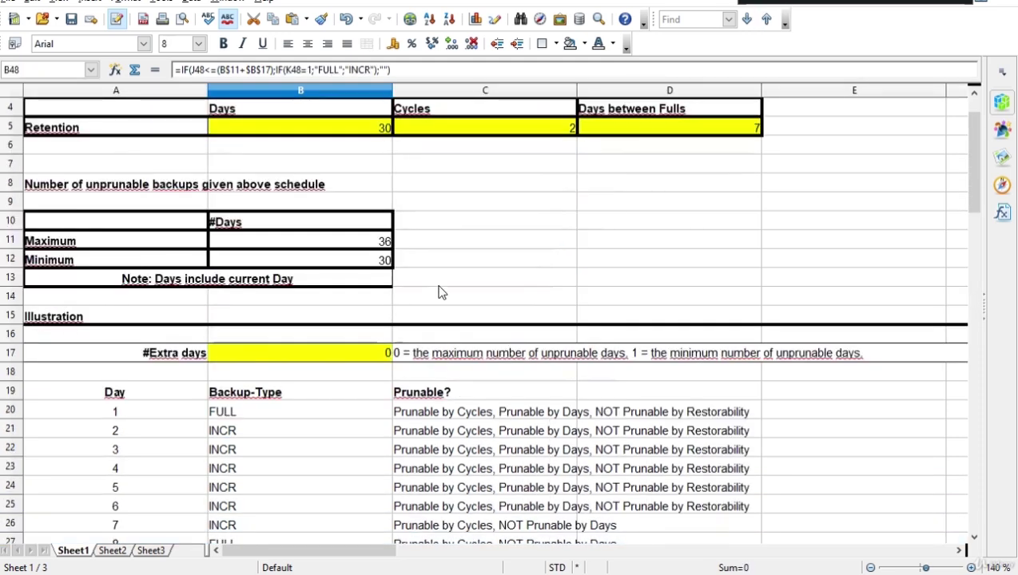
# Step: Insert a reference to cell A13 after $C$5 in the Maximum days formula in B11 and check the schedule
pyautogui.click(439, 281)
pyautogui.doubleClick(346, 244)
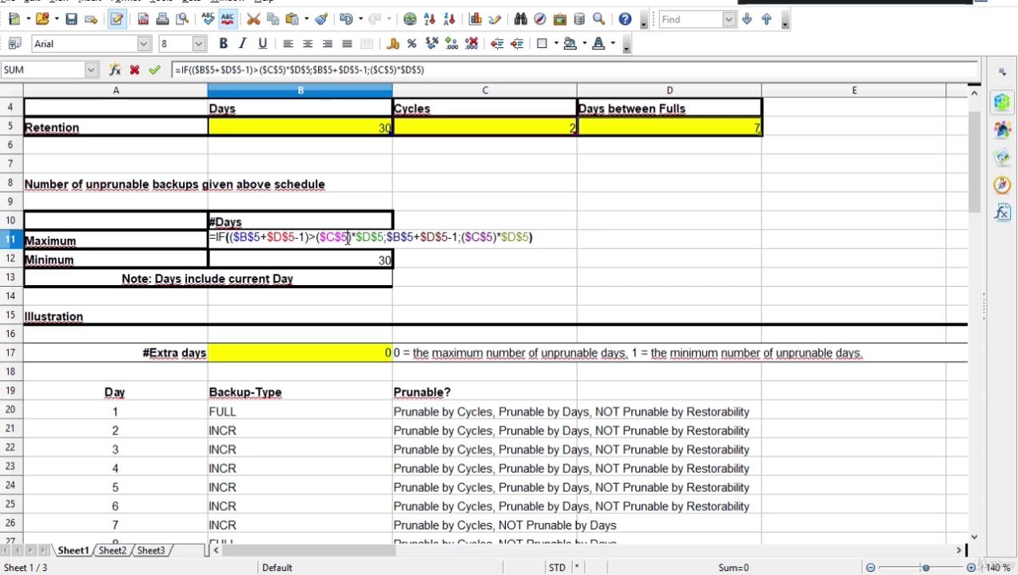
pyautogui.click(411, 292)
pyautogui.click(365, 277)
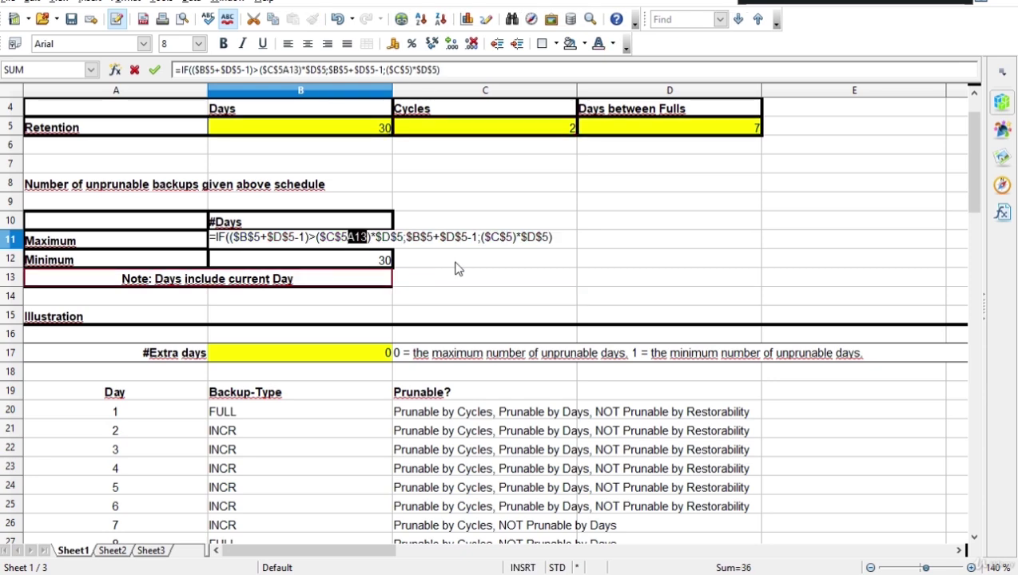
pyautogui.press('Tab')
pyautogui.scroll(-4, 458, 269)
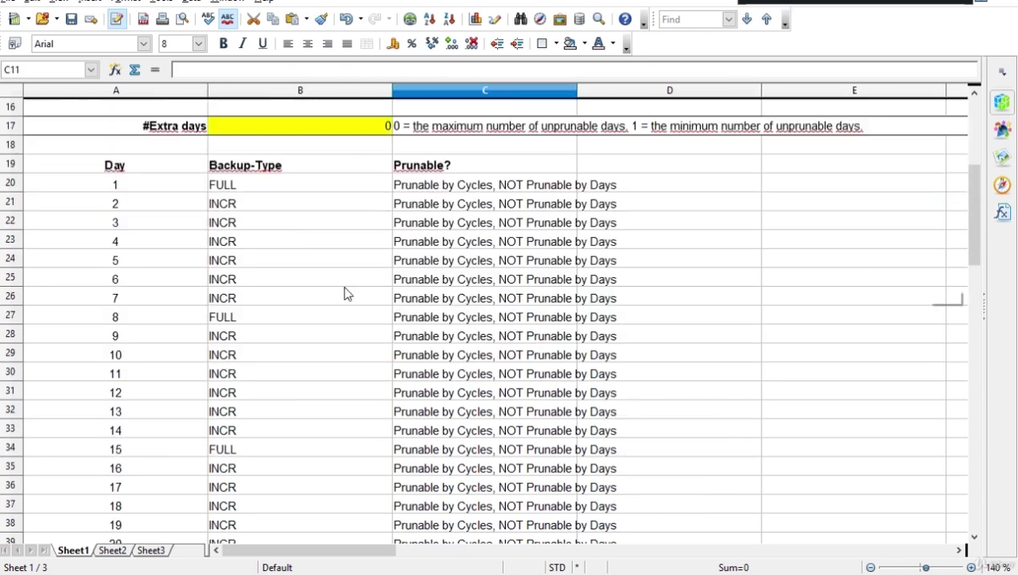
# Step: Check the maximum and minimum days, then step through the full backups on days 1, 8, 15, 22 and 29
pyautogui.scroll(5, 514, 210)
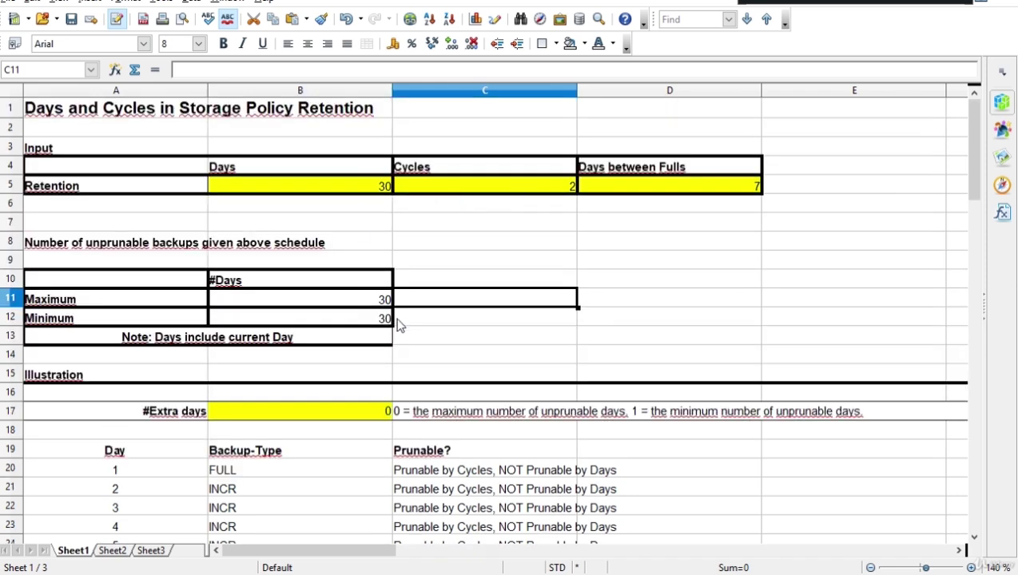
pyautogui.scroll(-4, 404, 334)
pyautogui.click(224, 246)
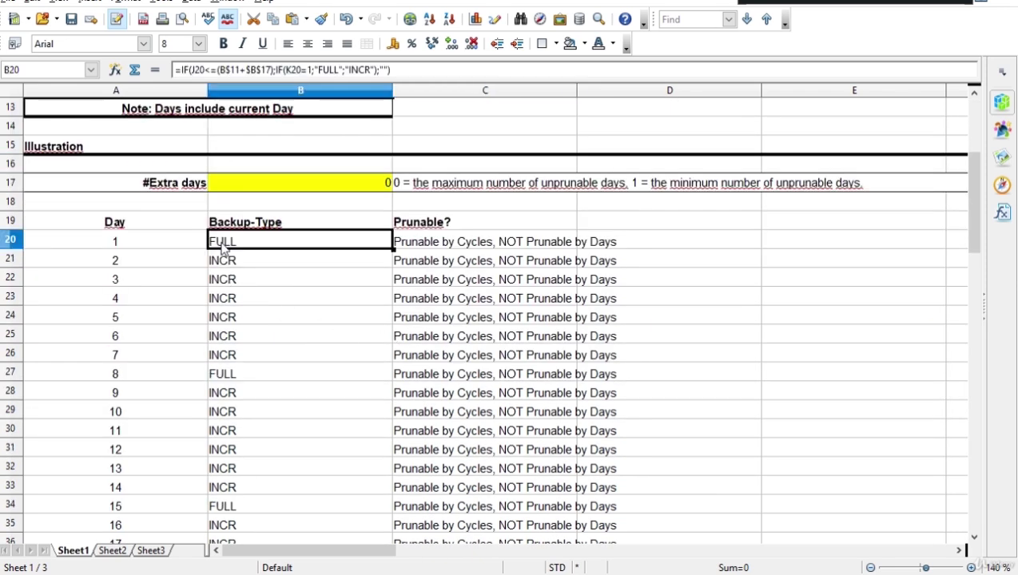
pyautogui.click(240, 373)
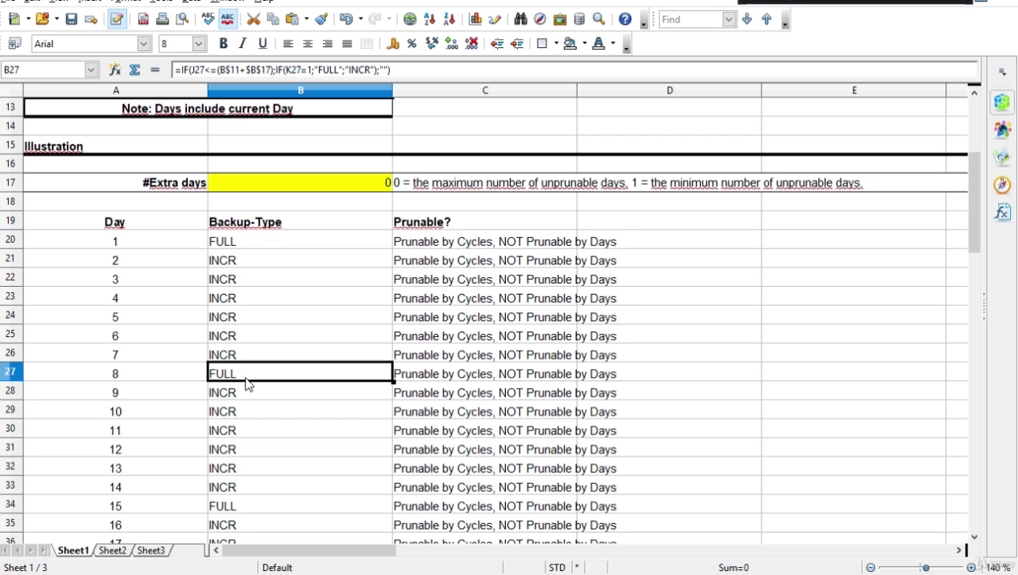
pyautogui.scroll(-2, 244, 377)
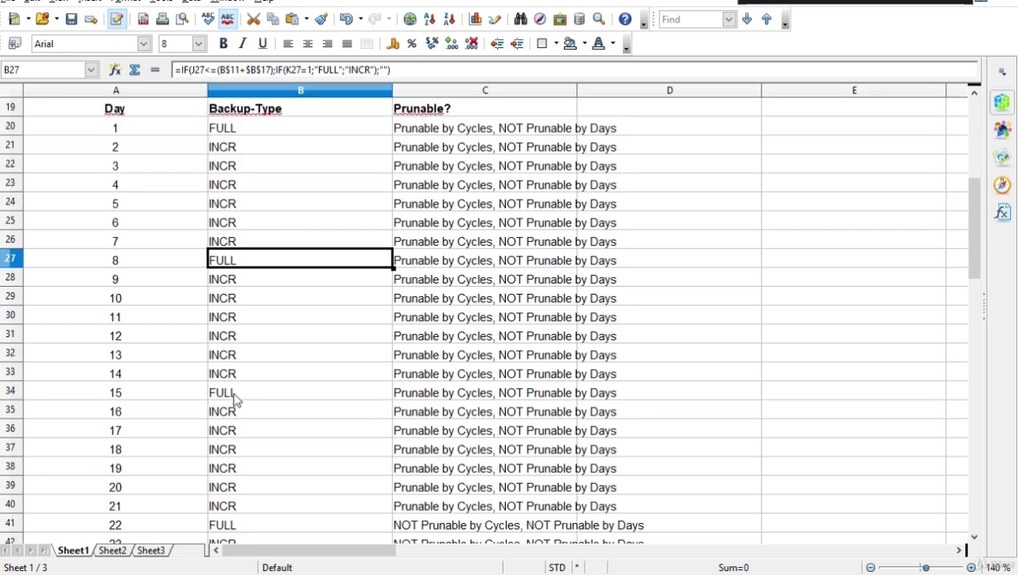
pyautogui.click(235, 396)
pyautogui.scroll(-1, 234, 416)
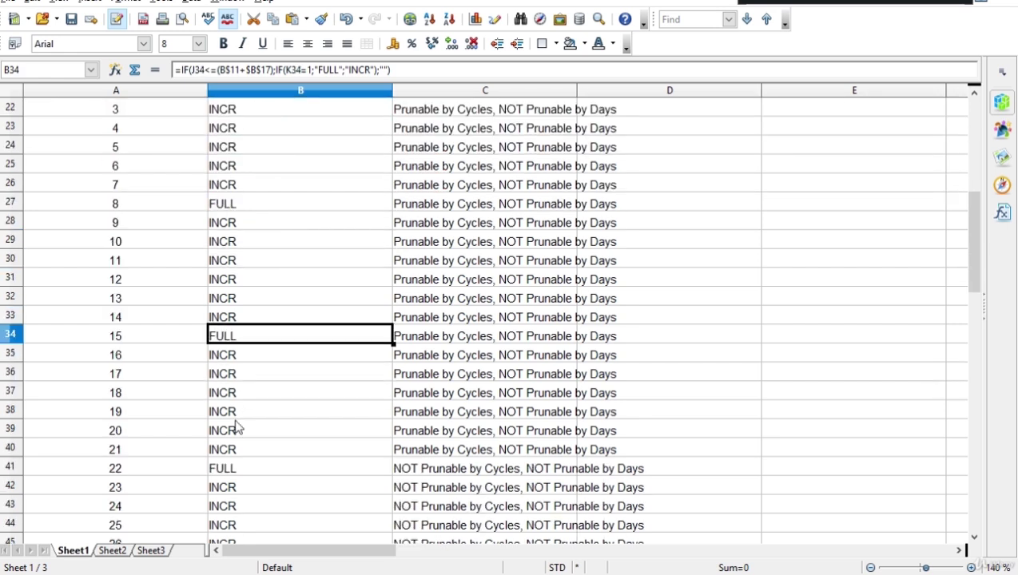
pyautogui.click(234, 476)
pyautogui.scroll(-1, 263, 472)
pyautogui.scroll(-1, 263, 495)
pyautogui.click(234, 488)
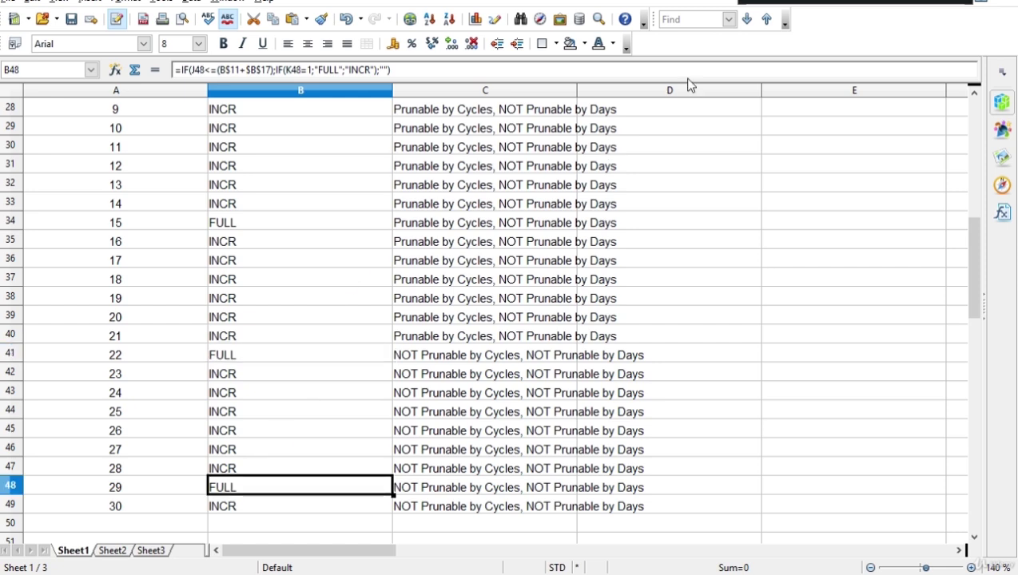
pyautogui.scroll(-1, 401, 292)
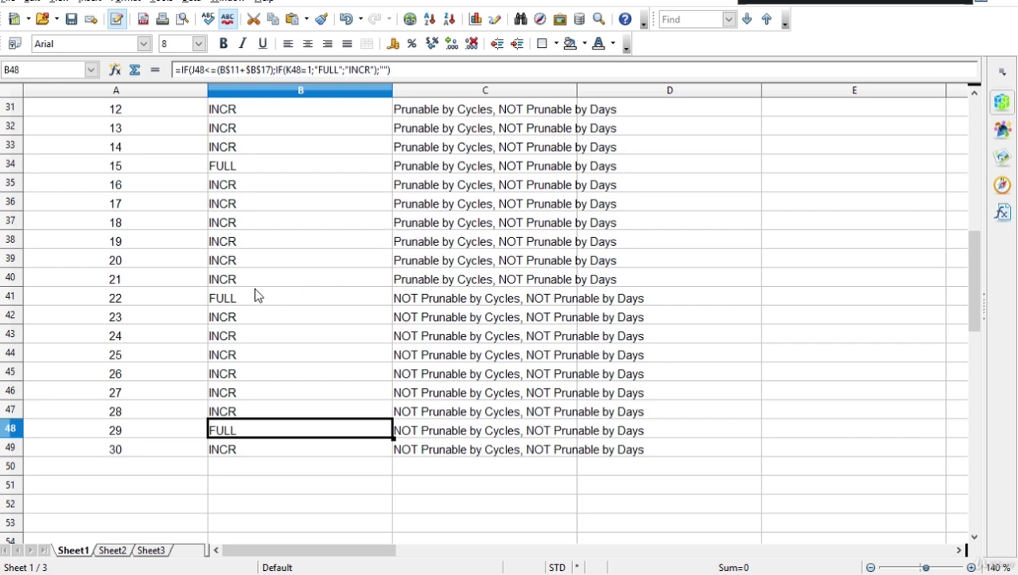
# Step: Examine the Prunable? entries before and after the day 22 full backup, through day 30
pyautogui.click(320, 302)
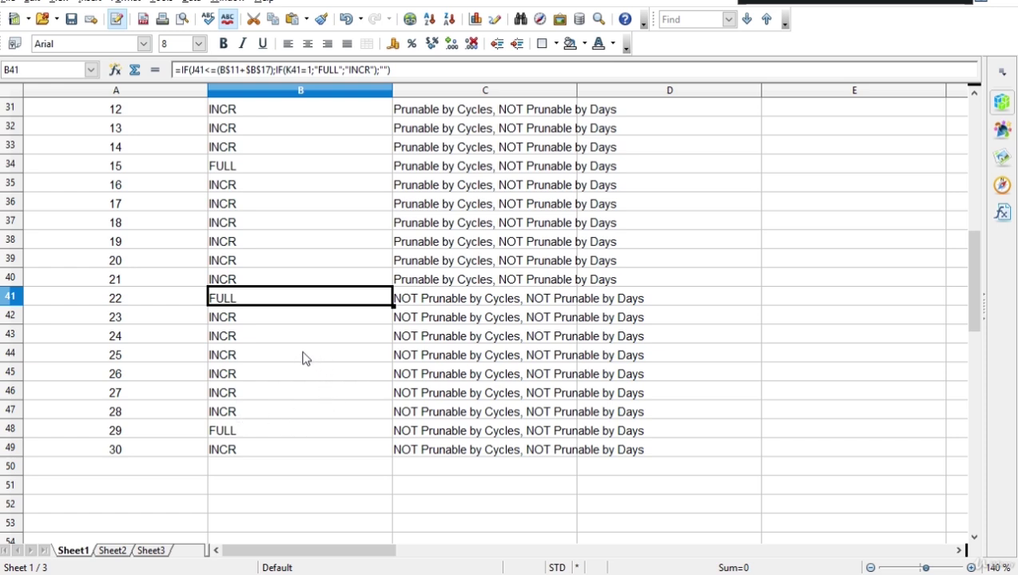
pyautogui.scroll(2, 270, 332)
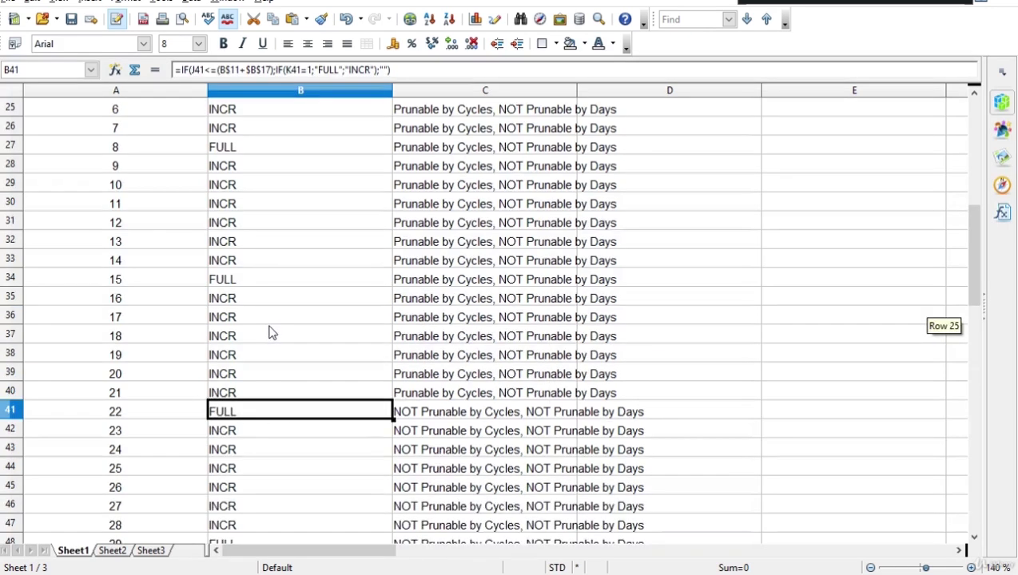
pyautogui.scroll(-1, 291, 361)
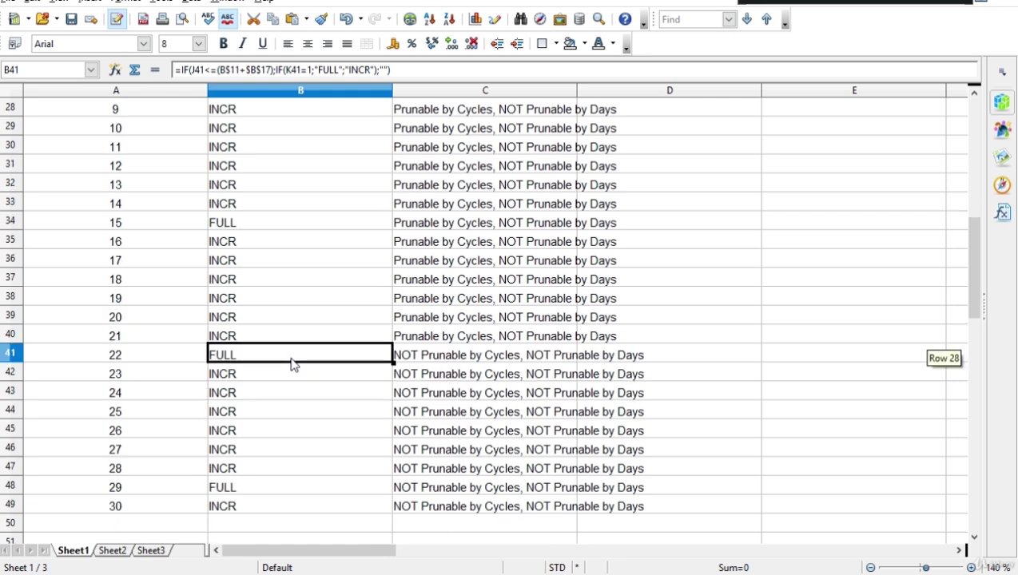
pyautogui.scroll(1, 291, 362)
pyautogui.scroll(2, 291, 361)
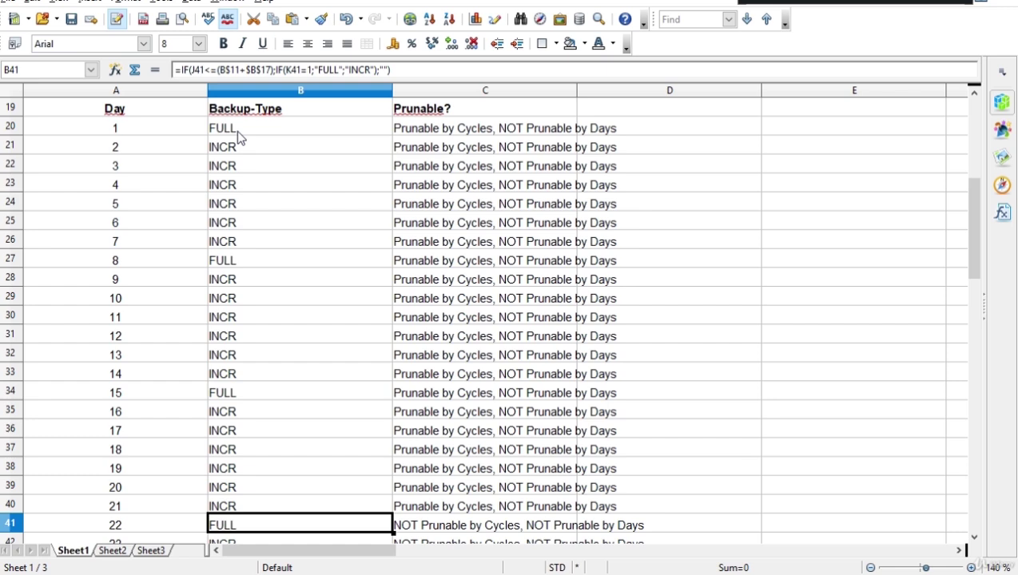
pyautogui.scroll(-4, 238, 308)
pyautogui.click(120, 452)
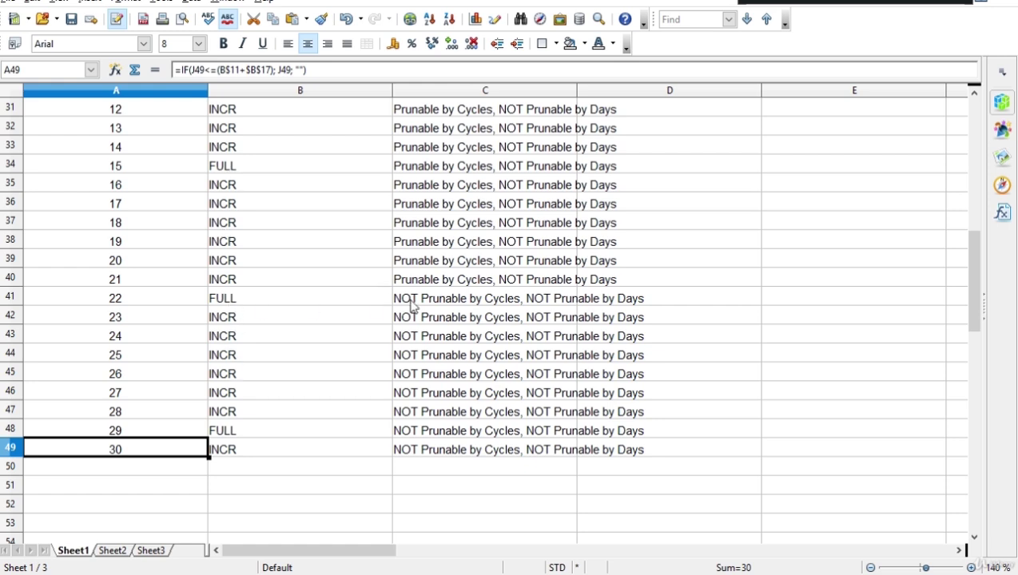
# Step: Compare the full backups on days 22 and 29 to examine the cycle between them
pyautogui.click(231, 305)
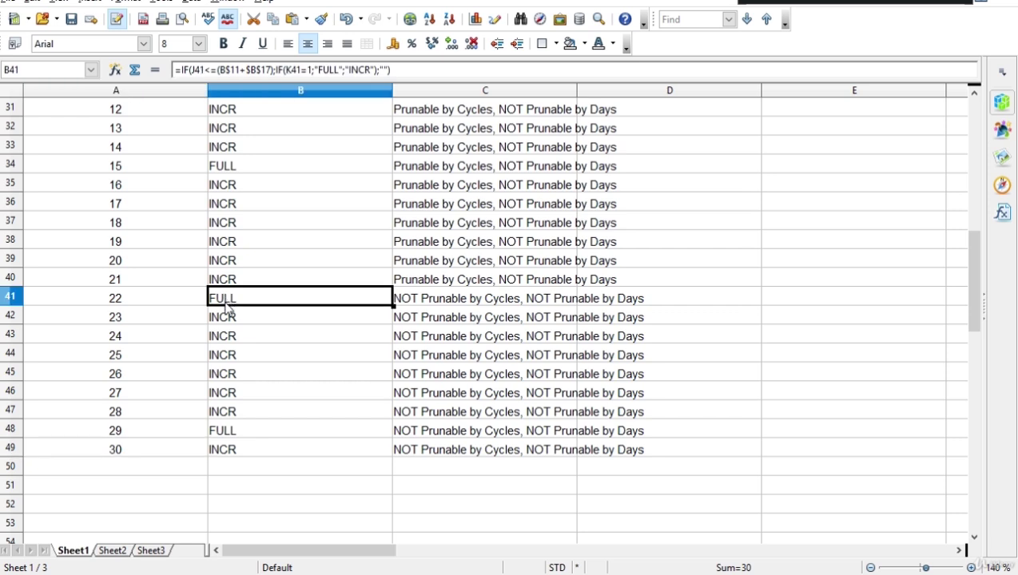
pyautogui.click(230, 436)
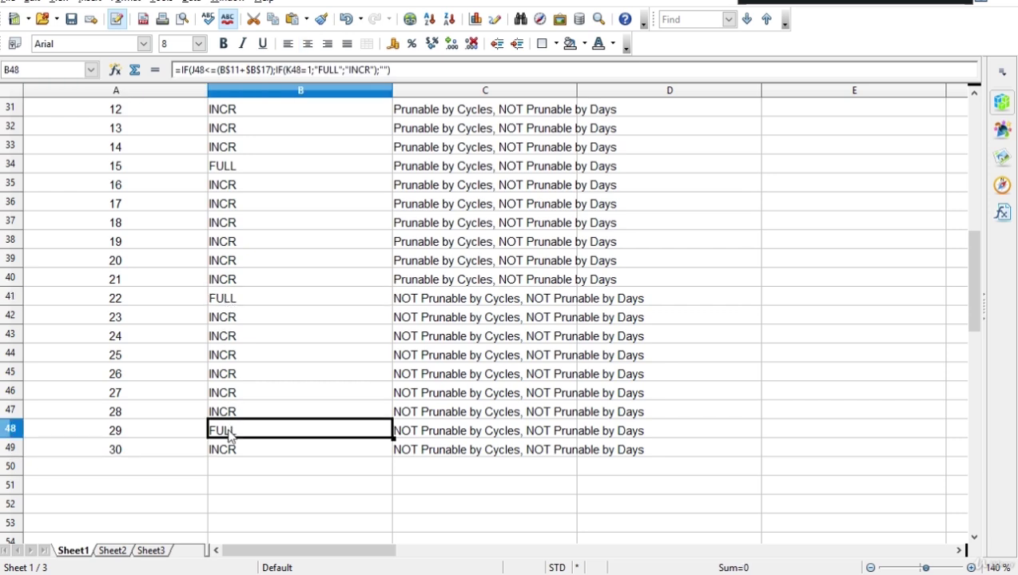
pyautogui.click(232, 300)
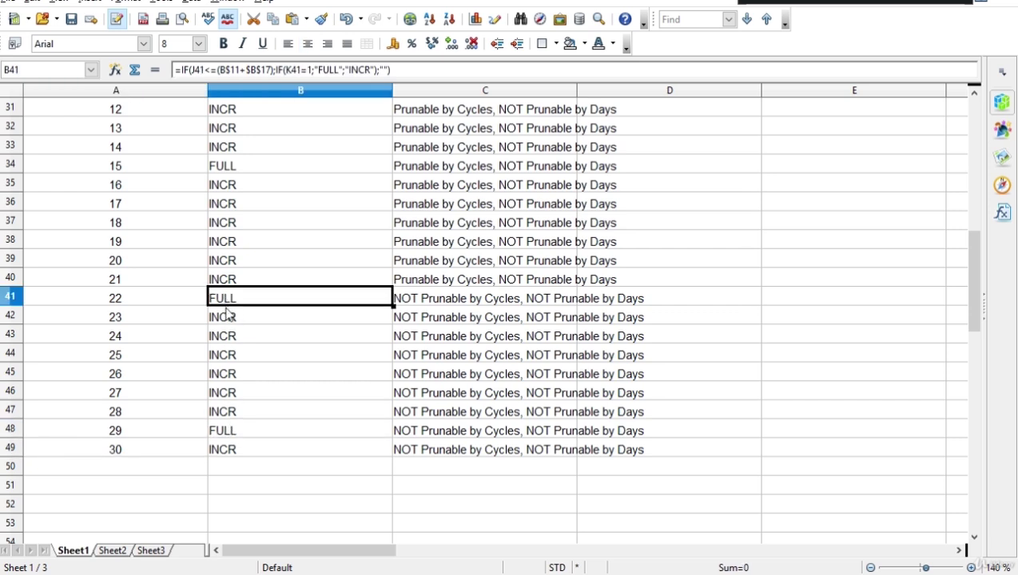
pyautogui.click(228, 438)
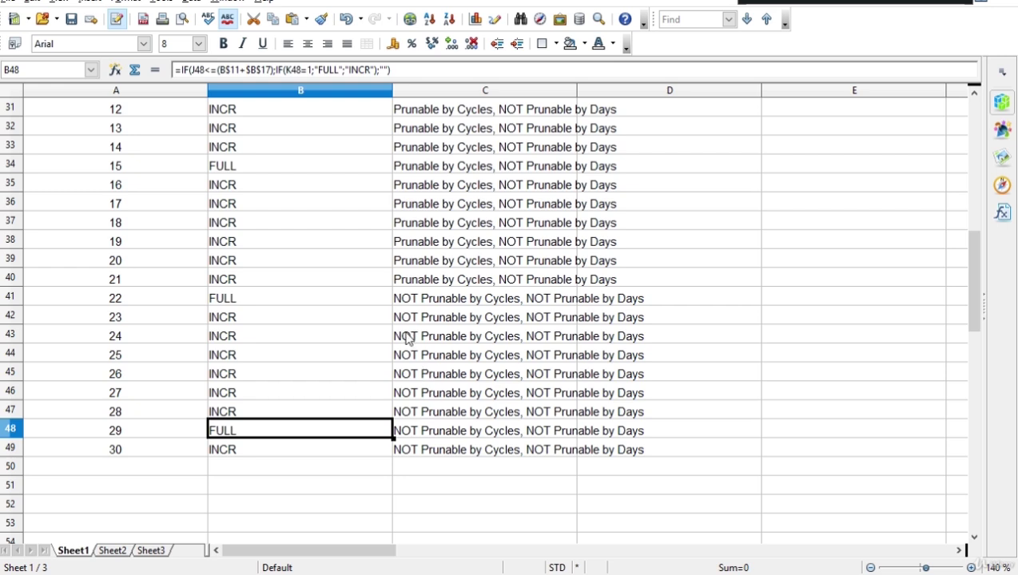
pyautogui.click(297, 300)
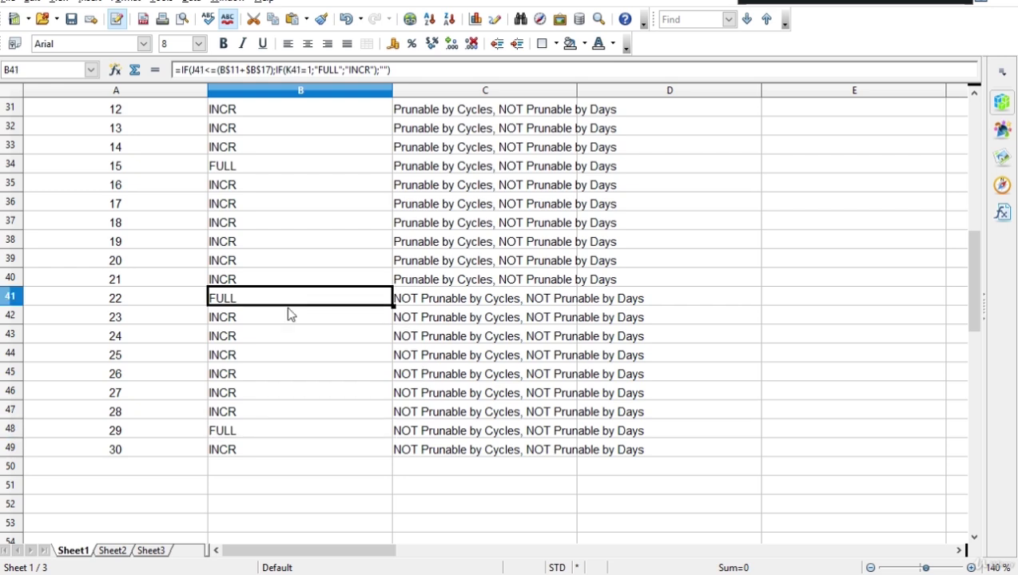
pyautogui.click(231, 432)
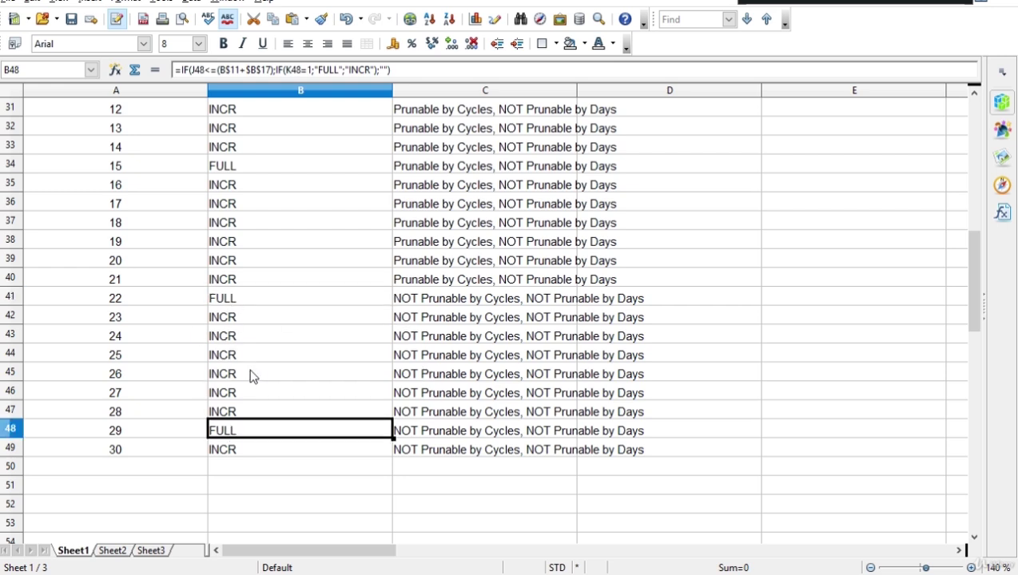
# Step: Trace the earlier full backups back through days 15, 8 and 1 of the schedule
pyautogui.click(227, 171)
pyautogui.scroll(2, 230, 184)
pyautogui.click(231, 148)
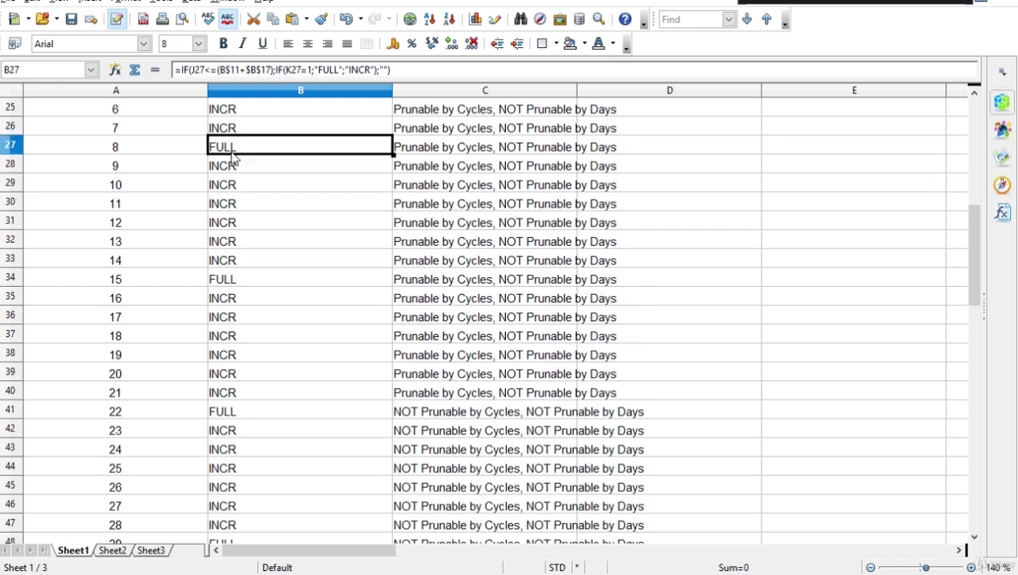
pyautogui.scroll(2, 231, 144)
pyautogui.click(232, 131)
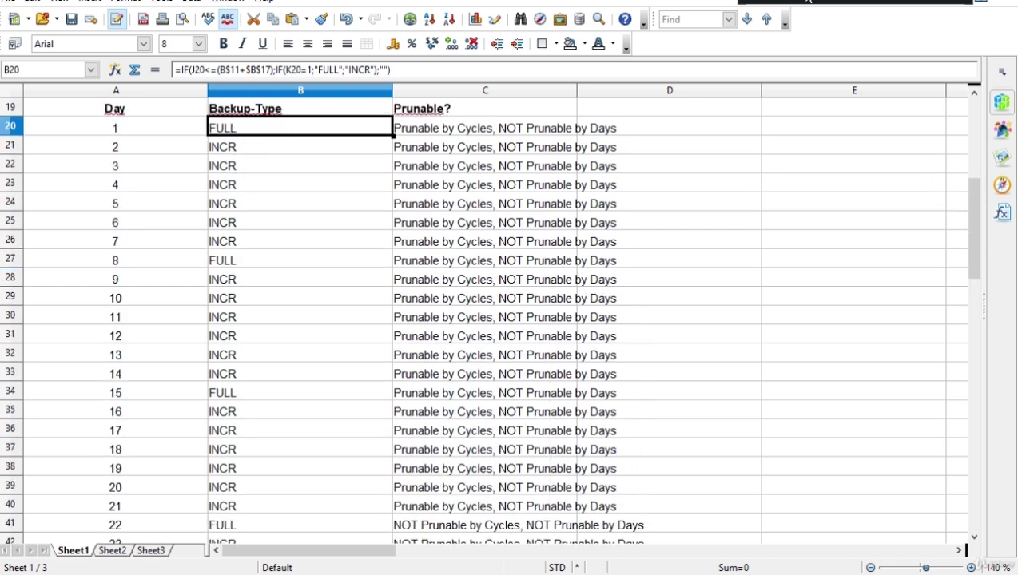
pyautogui.scroll(-3, 495, 264)
pyautogui.scroll(3, 513, 274)
# Step: Set the retention Days in B5 to 15 in the input table
pyautogui.scroll(6, 495, 264)
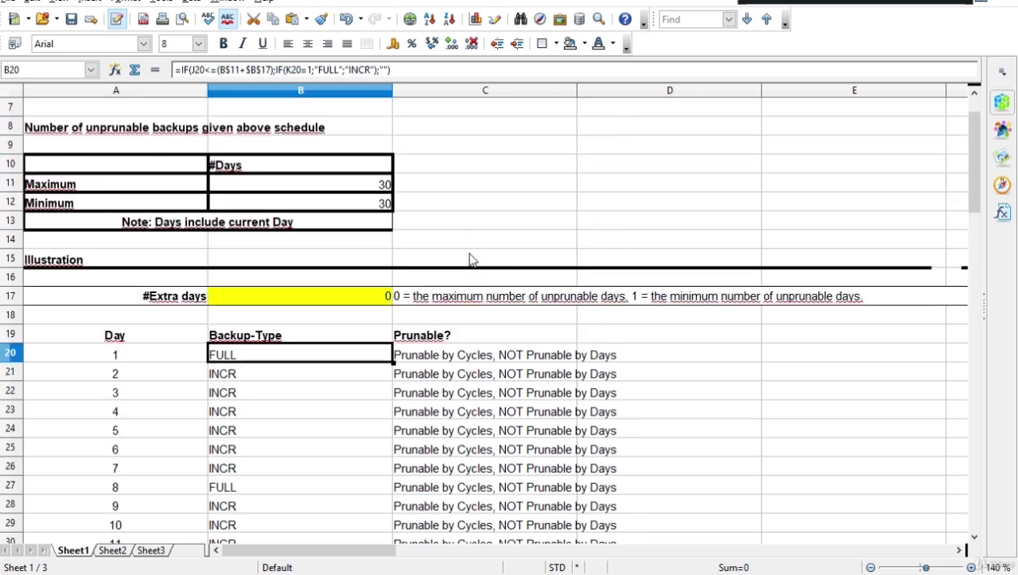
pyautogui.click(364, 183)
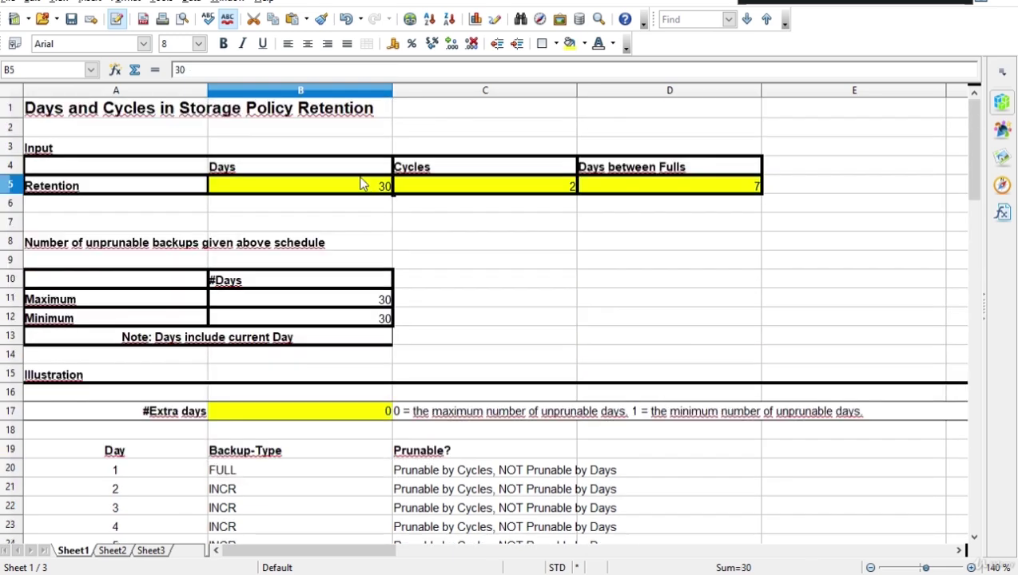
pyautogui.write('15')
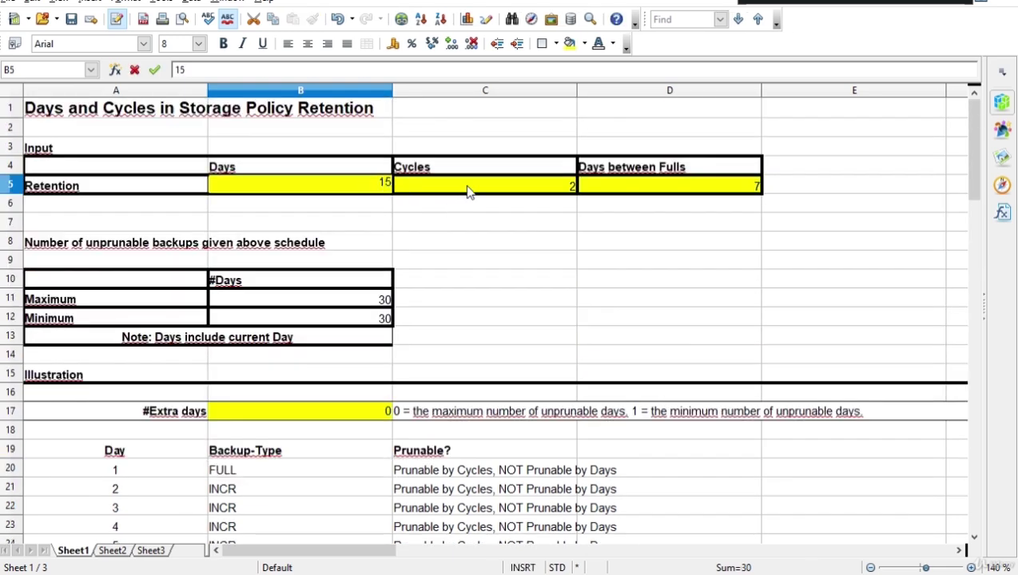
pyautogui.click(469, 192)
# Step: Set both the Maximum and Minimum number of unprunable days in B11 and B12 to 15
pyautogui.scroll(-1, 499, 277)
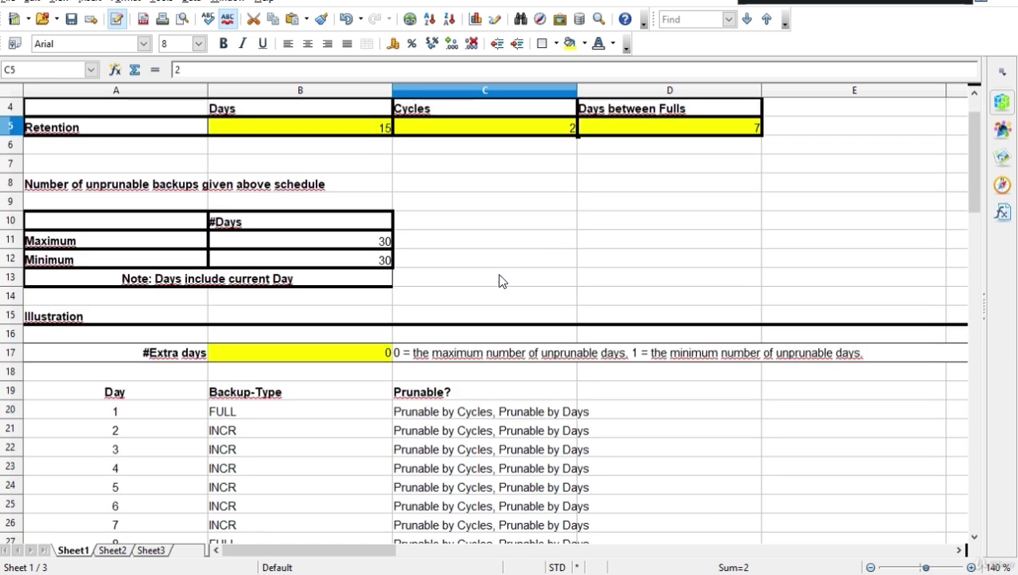
pyautogui.click(270, 246)
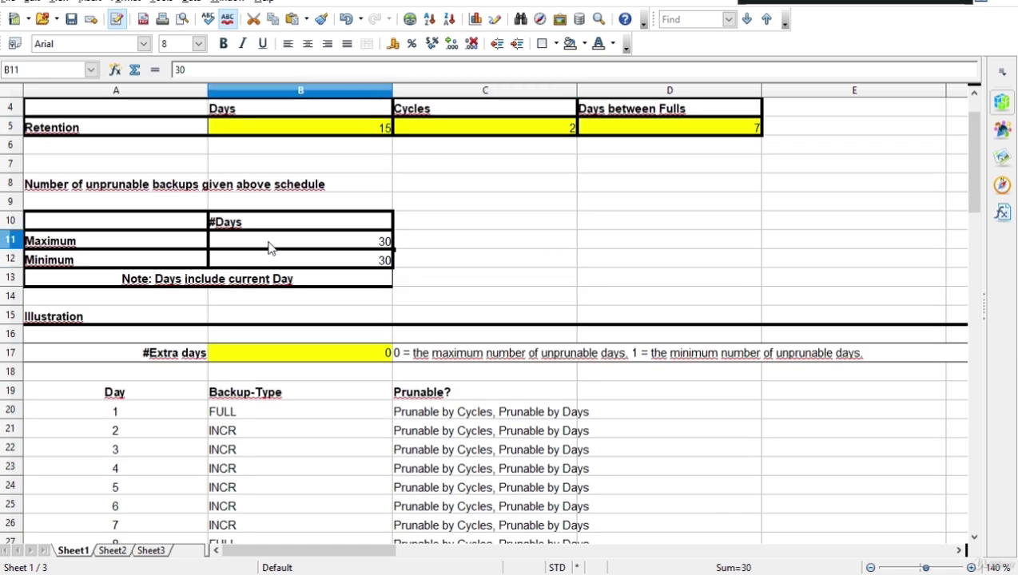
pyautogui.write('15')
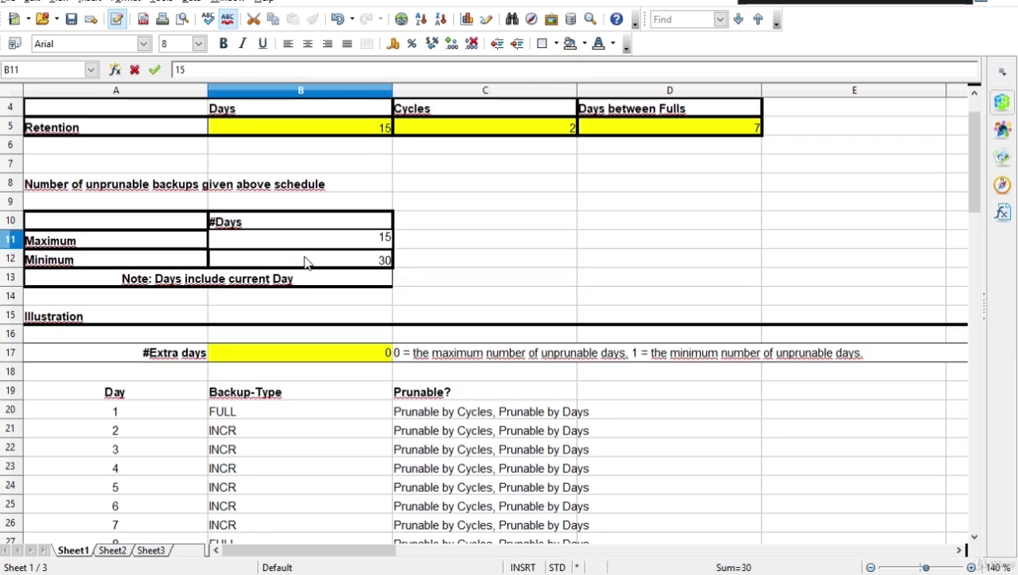
pyautogui.click(306, 262)
pyautogui.write('15')
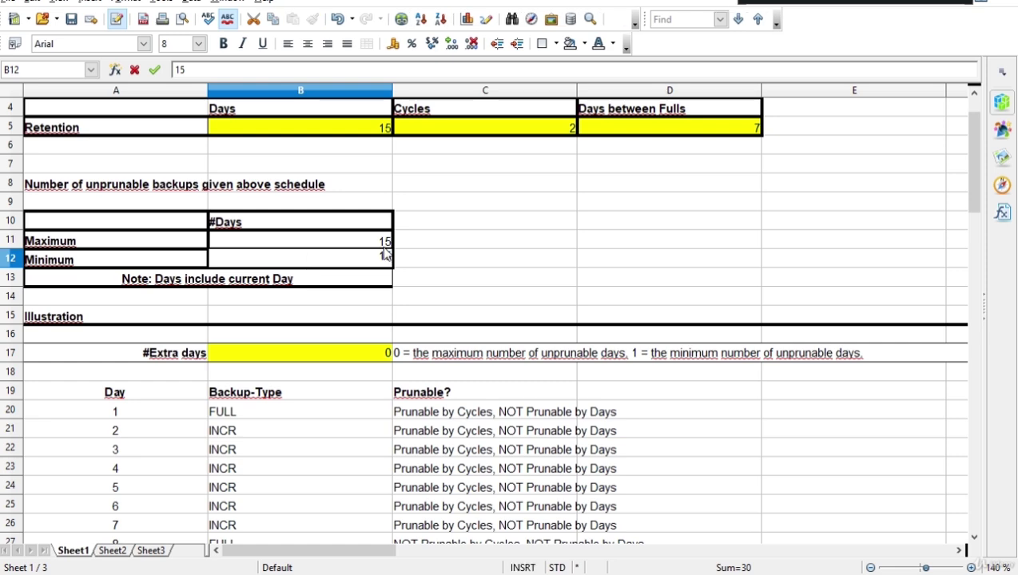
pyautogui.click(447, 247)
# Step: Examine the 15-day schedule against the retention inputs, checking the full backups on days 1, 8 and 15
pyautogui.scroll(-1, 450, 254)
pyautogui.scroll(-2, 449, 254)
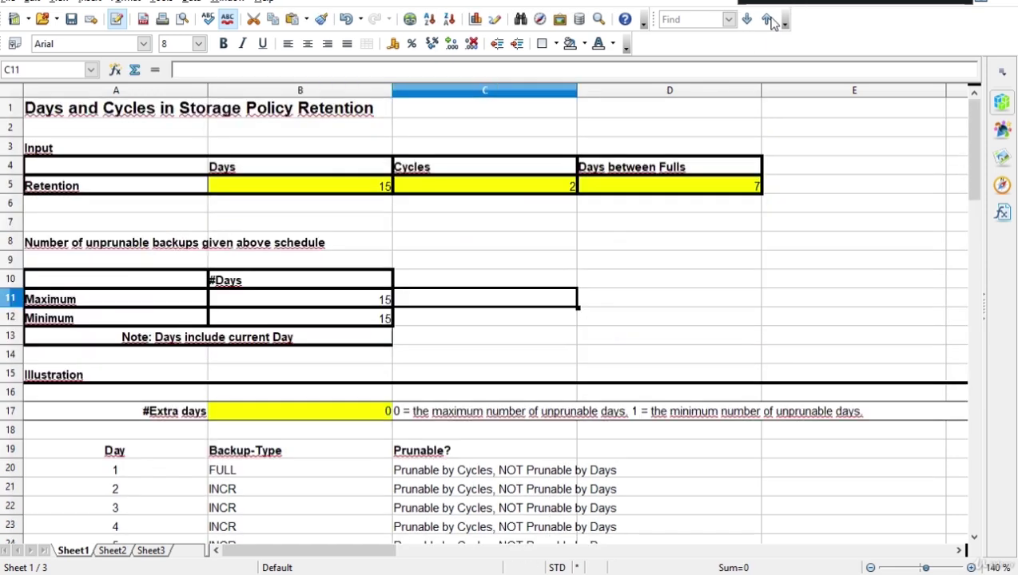
pyautogui.scroll(-2, 537, 226)
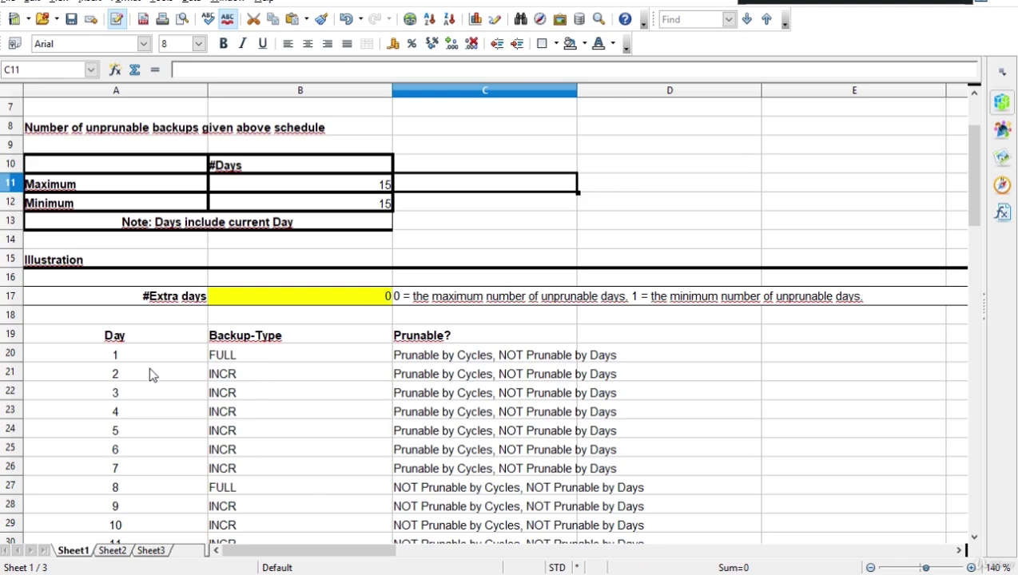
pyautogui.scroll(2, 302, 304)
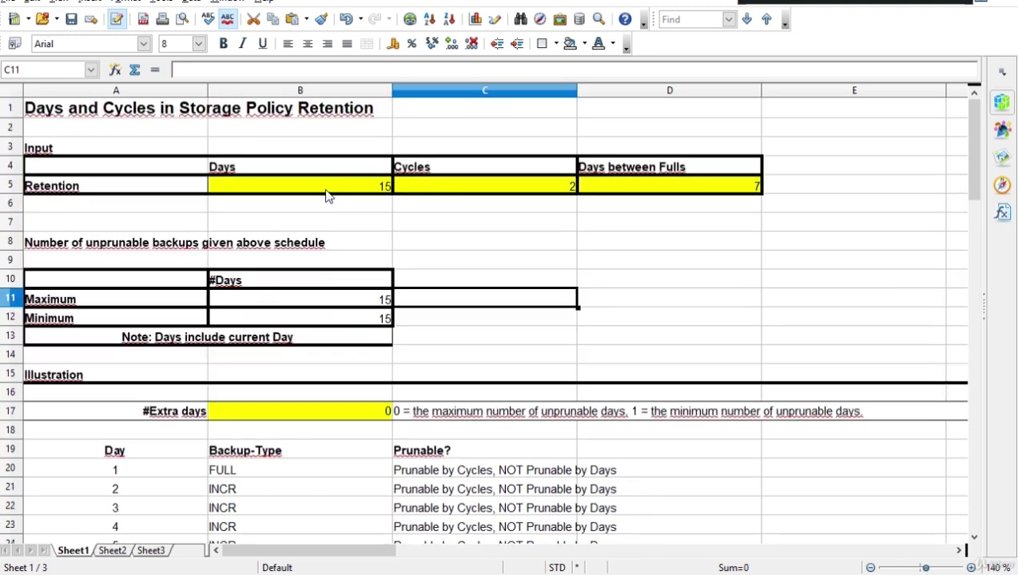
pyautogui.scroll(-3, 370, 370)
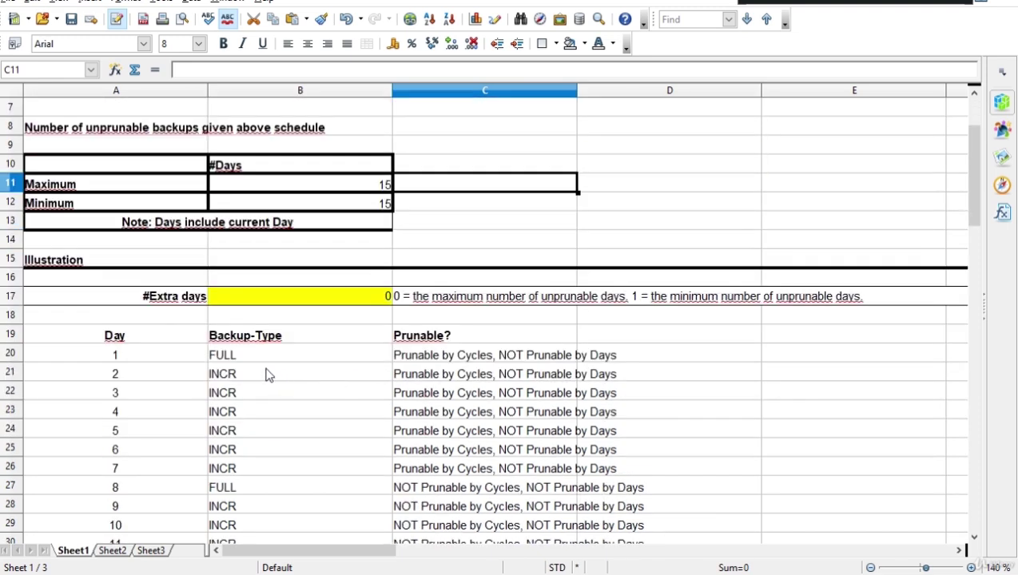
pyautogui.scroll(-1, 117, 313)
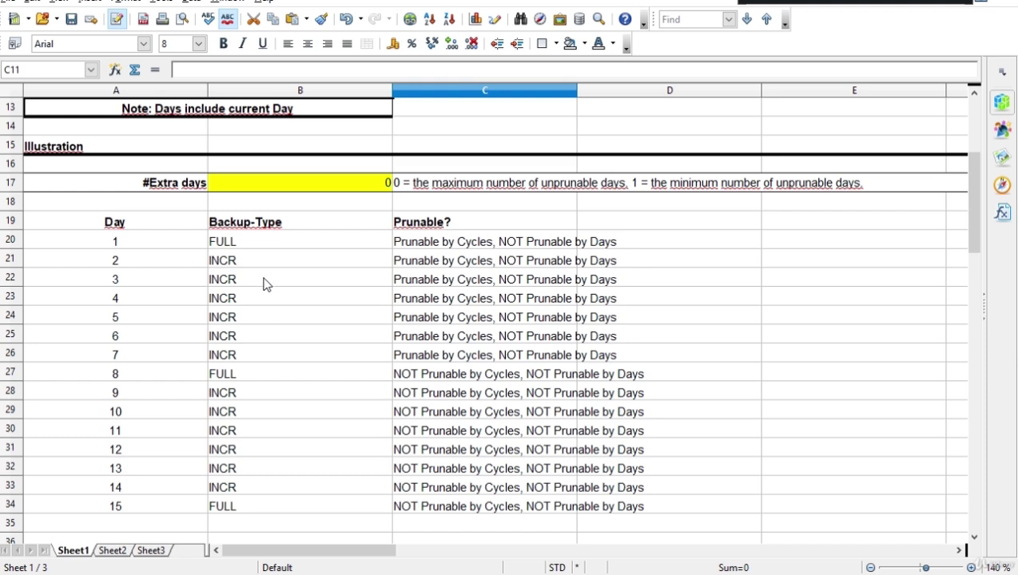
pyautogui.click(228, 246)
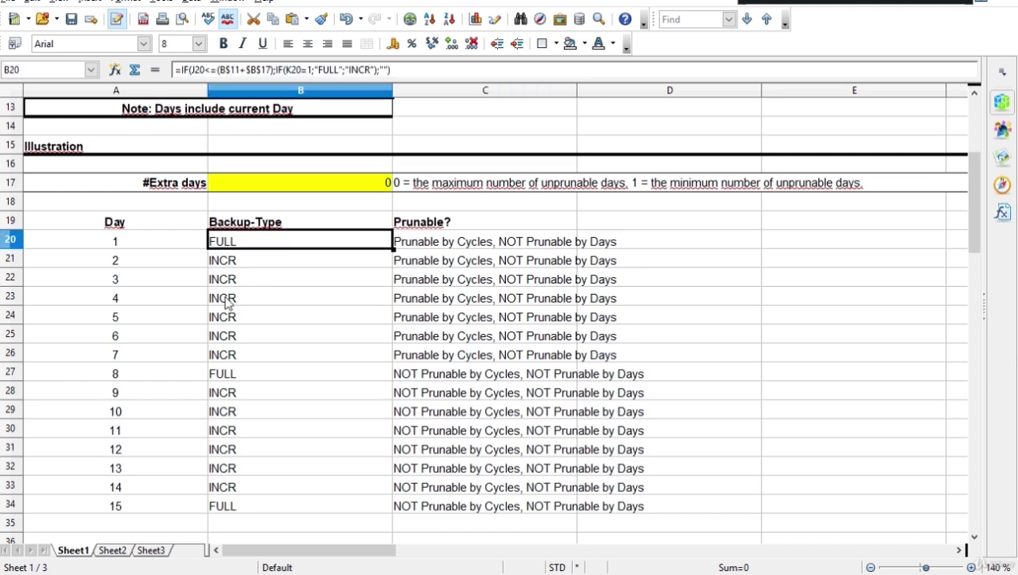
pyautogui.click(227, 377)
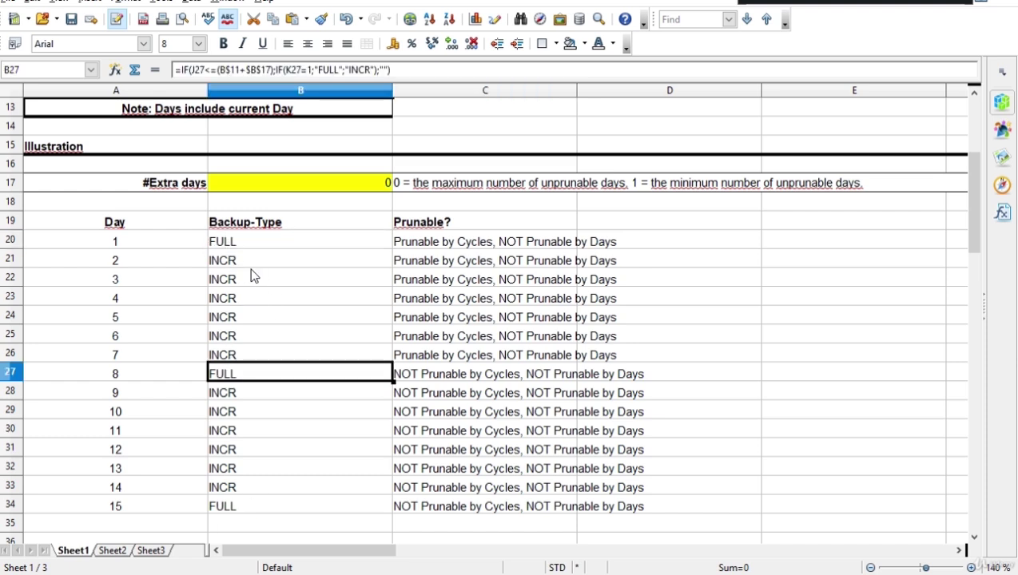
pyautogui.click(231, 508)
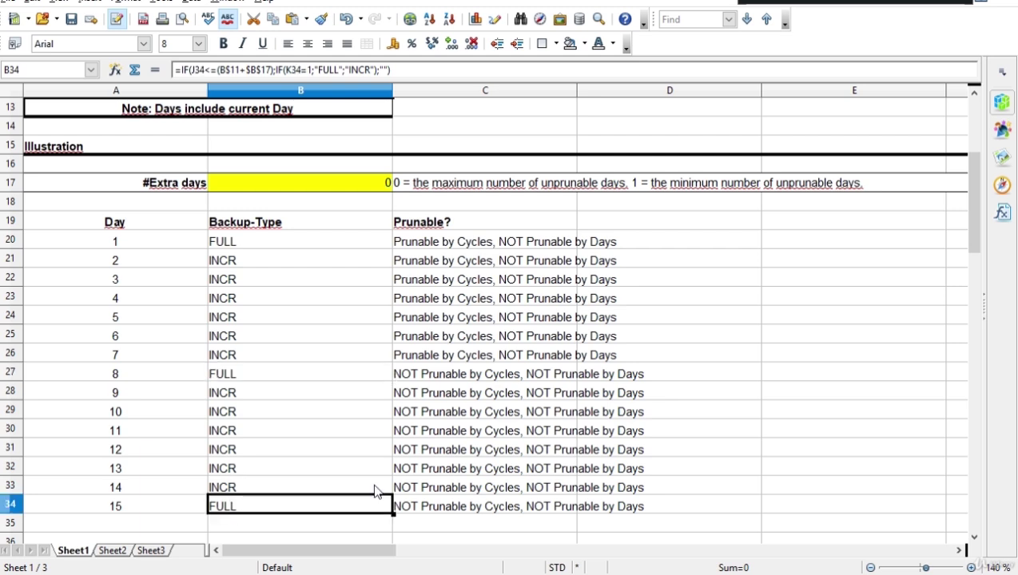
# Step: Compare the full backups on days 1, 8 and 15, highlighting days 8 and 15 together in the Backup-Type column
pyautogui.click(235, 247)
pyautogui.click(226, 377)
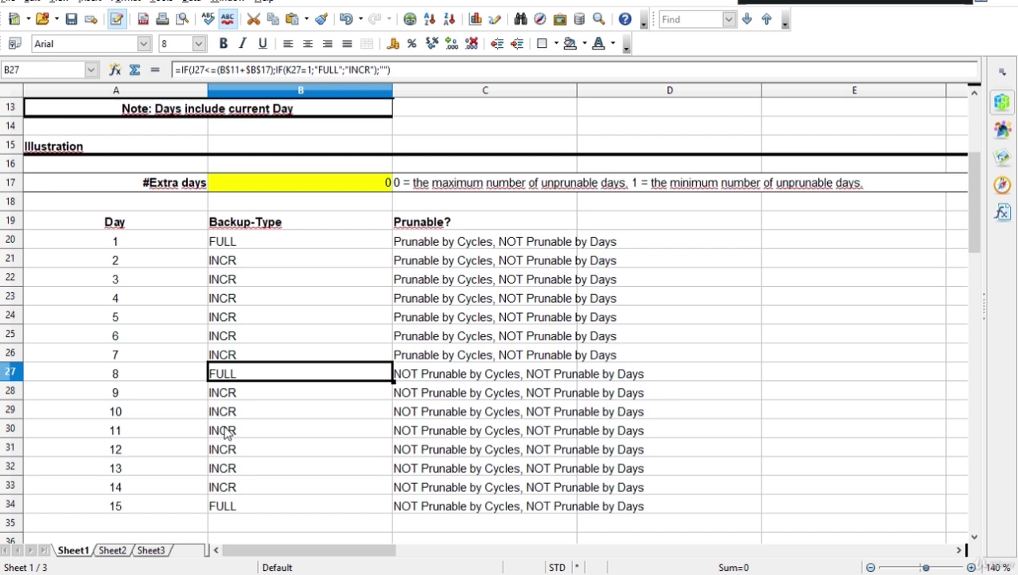
pyautogui.click(231, 509)
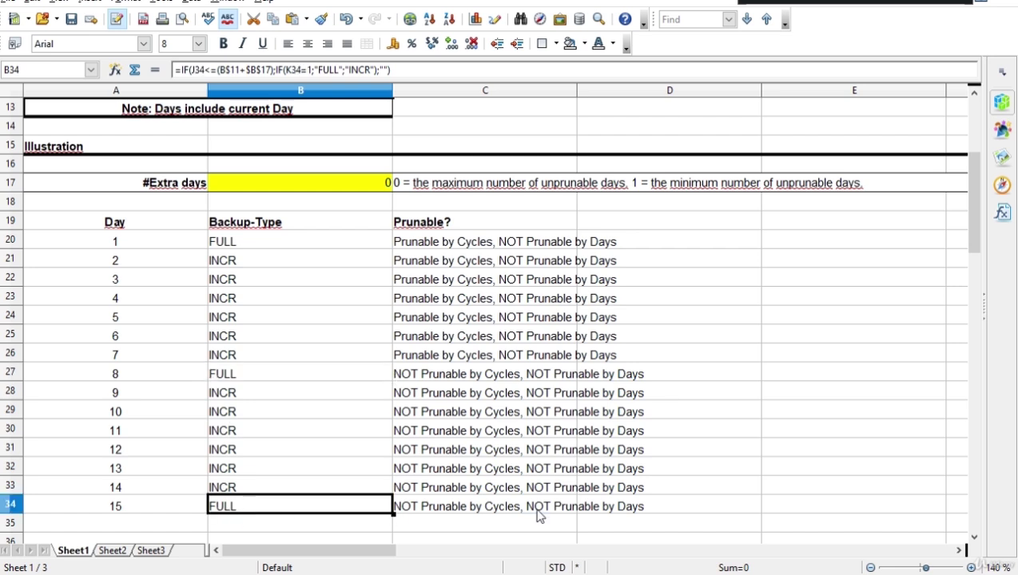
pyautogui.click(244, 375)
pyautogui.click(243, 503)
pyautogui.click(288, 373)
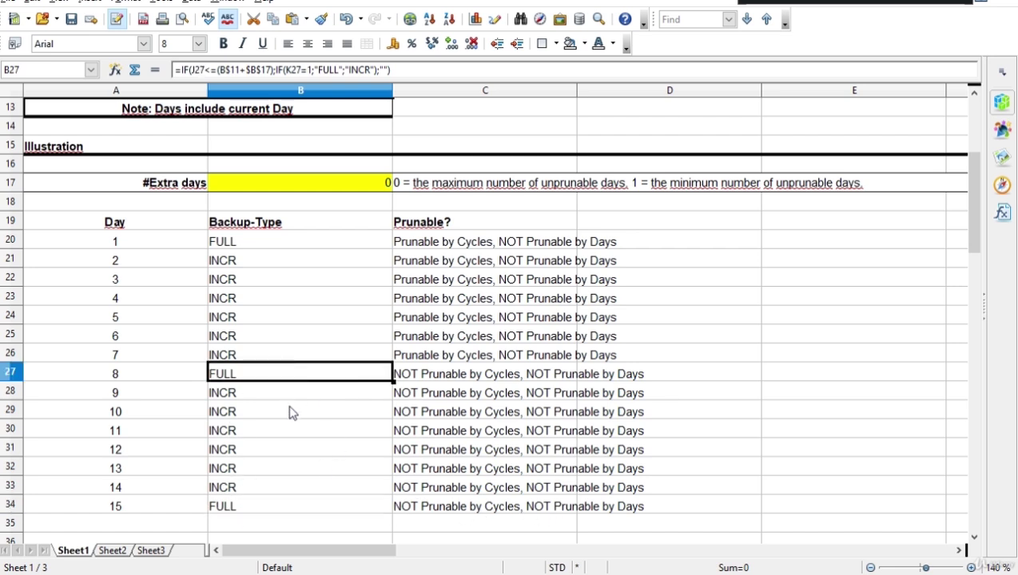
pyautogui.keyDown('ctrl'); pyautogui.click(271, 504); pyautogui.keyUp('ctrl')
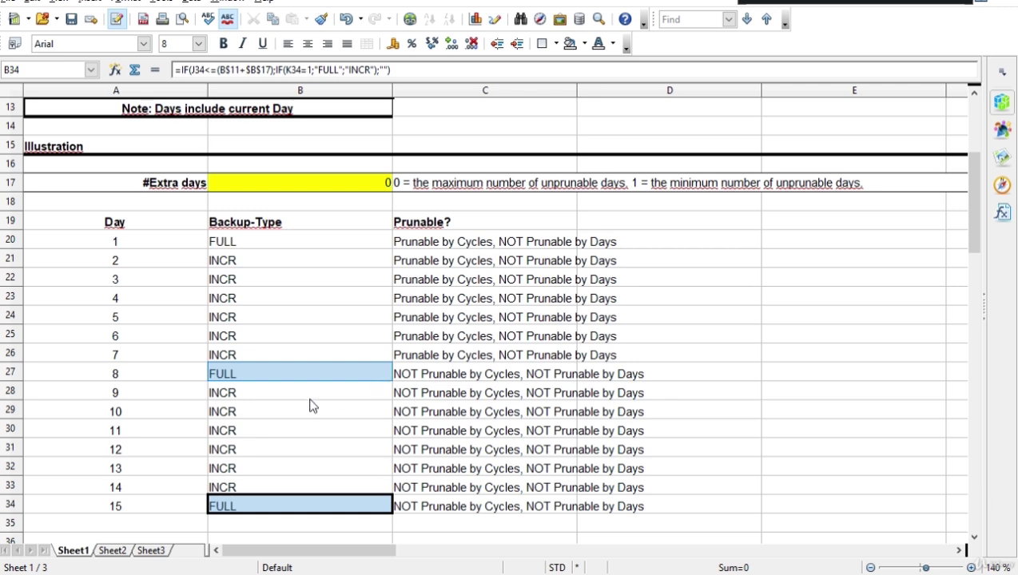
pyautogui.click(240, 242)
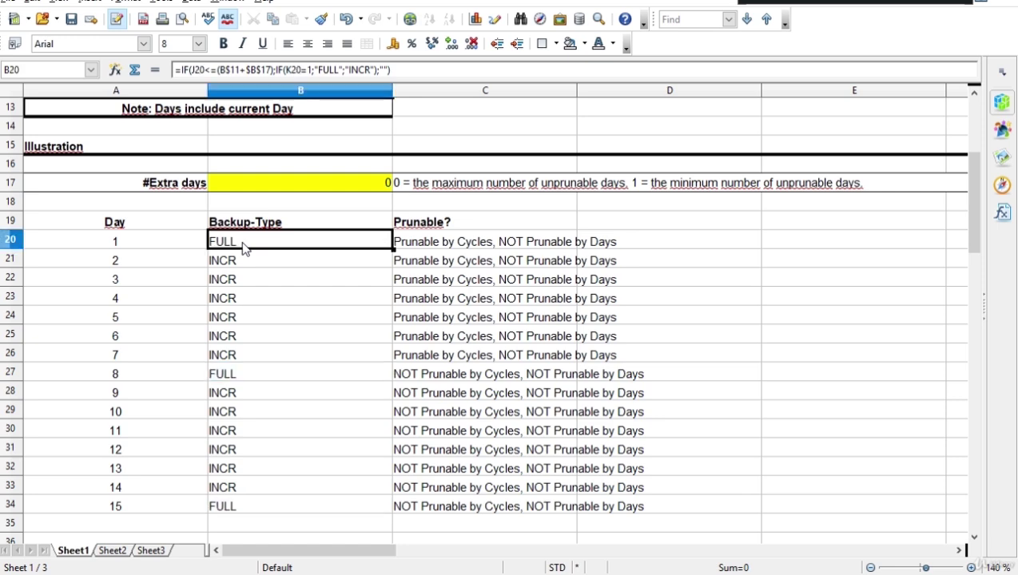
pyautogui.click(250, 379)
pyautogui.keyDown('ctrl'); pyautogui.click(239, 505); pyautogui.keyUp('ctrl')
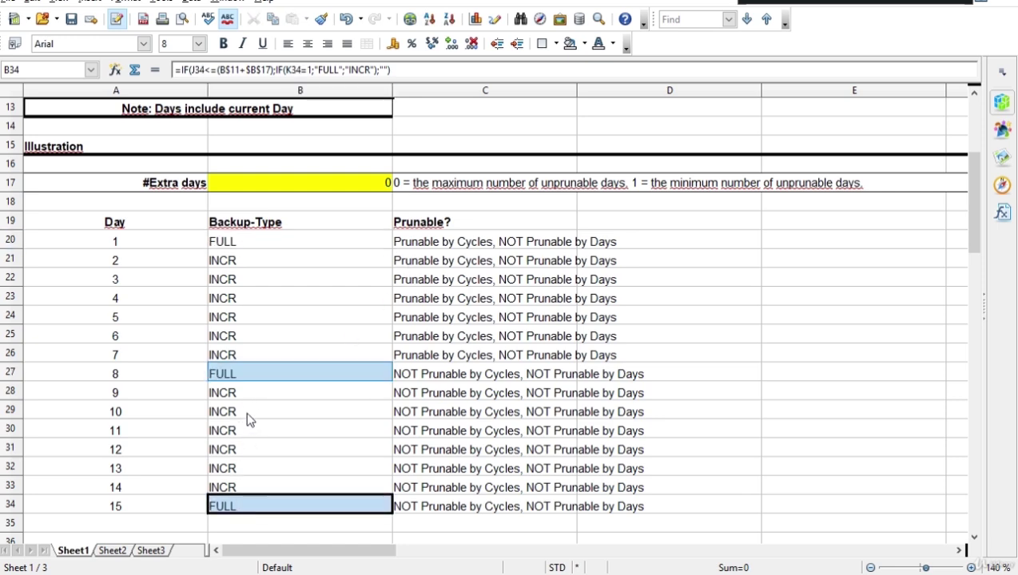
# Step: Review the Cycles and Days between Fulls values in the Retention row of the input table
pyautogui.scroll(4, 557, 234)
pyautogui.click(518, 195)
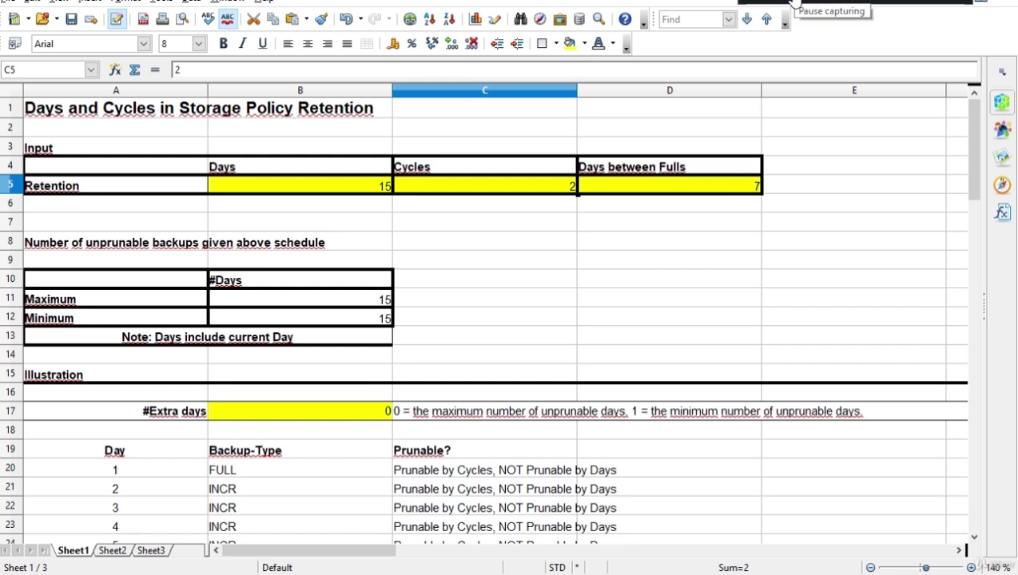
pyautogui.click(714, 224)
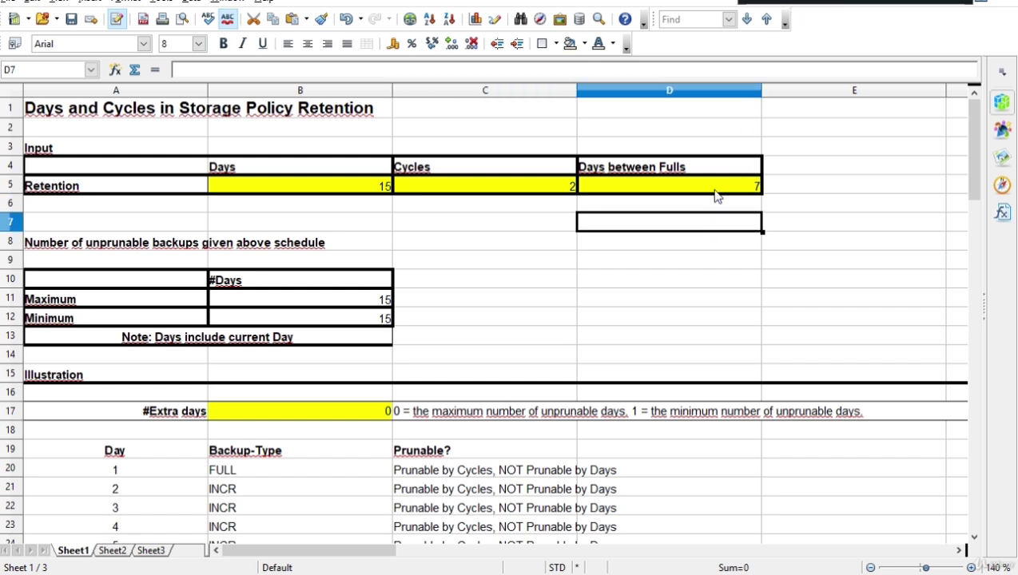
pyautogui.click(710, 190)
pyautogui.click(673, 244)
pyautogui.click(684, 190)
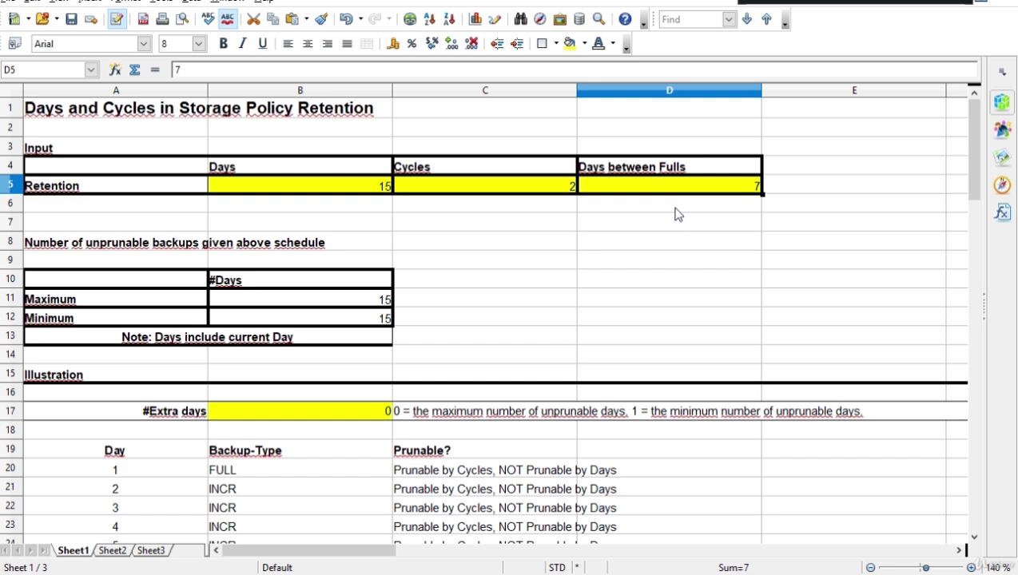
pyautogui.click(683, 217)
pyautogui.click(682, 193)
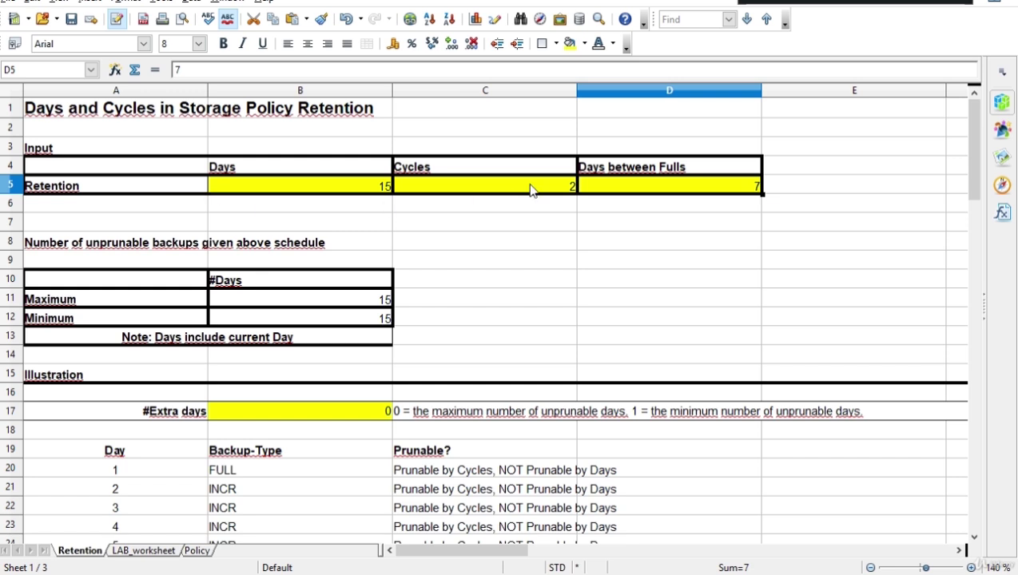
pyautogui.click(625, 208)
pyautogui.click(643, 186)
pyautogui.click(651, 209)
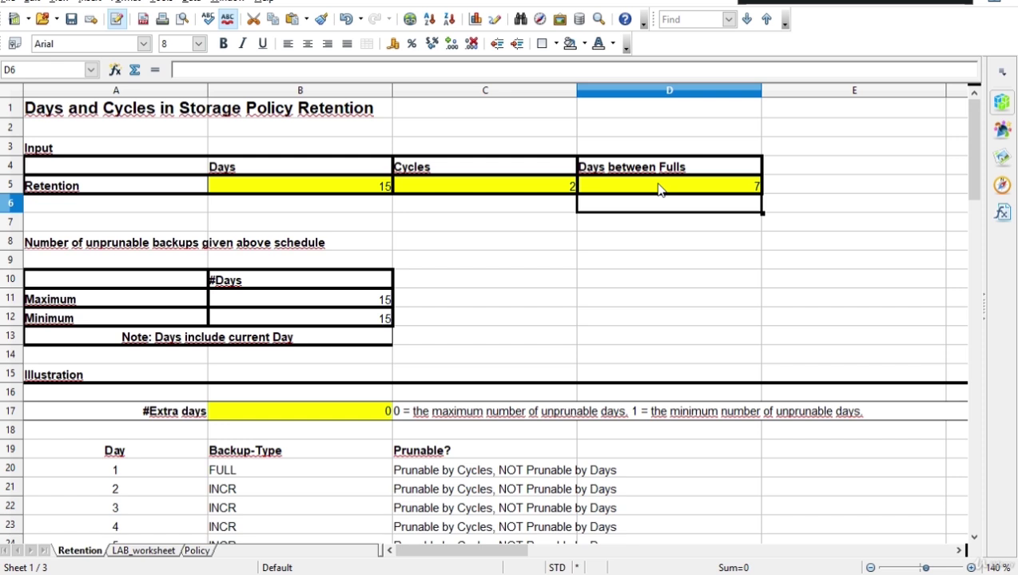
# Step: Trace the backup types day by day from the full on day 1 through the incrementals to the full on day 8
pyautogui.scroll(-2, 427, 359)
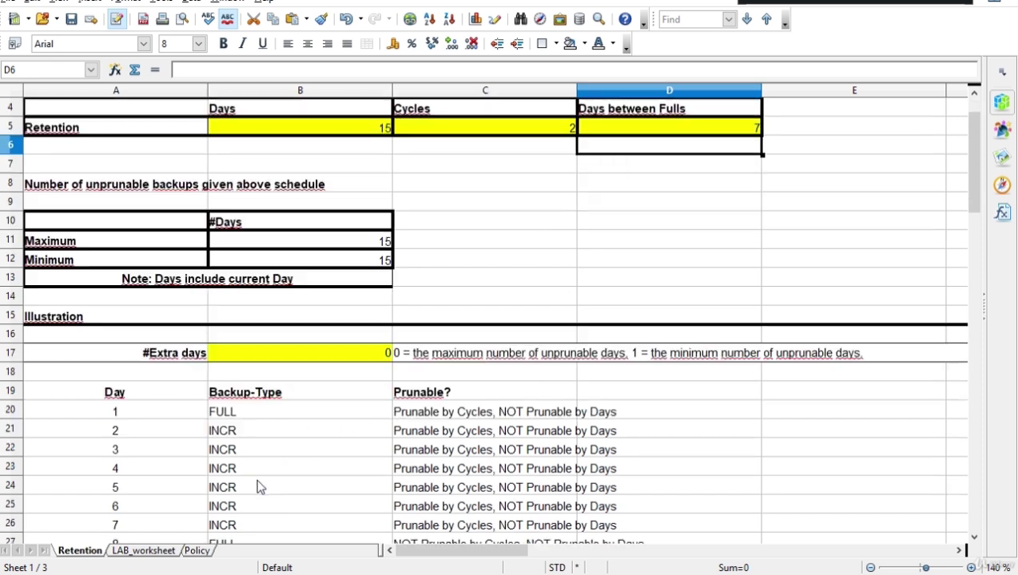
pyautogui.click(236, 355)
pyautogui.click(235, 376)
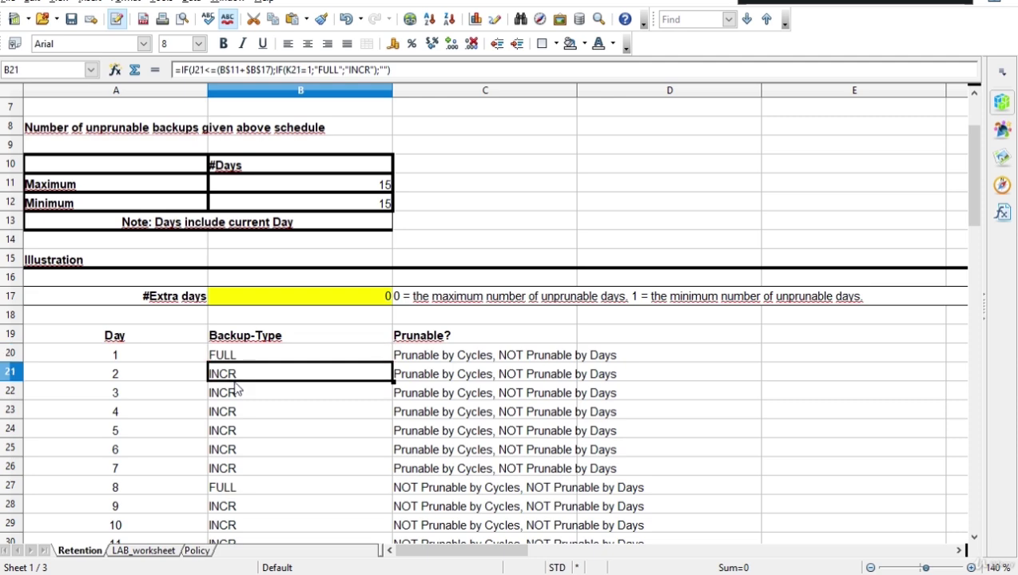
pyautogui.click(236, 393)
pyautogui.click(233, 411)
pyautogui.click(233, 432)
pyautogui.click(233, 450)
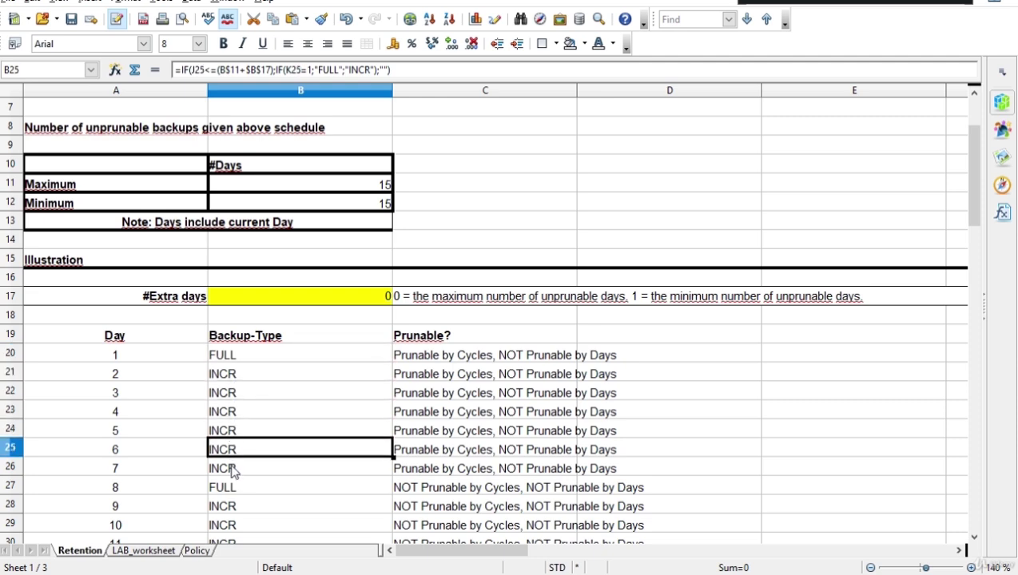
pyautogui.click(234, 469)
pyautogui.click(233, 488)
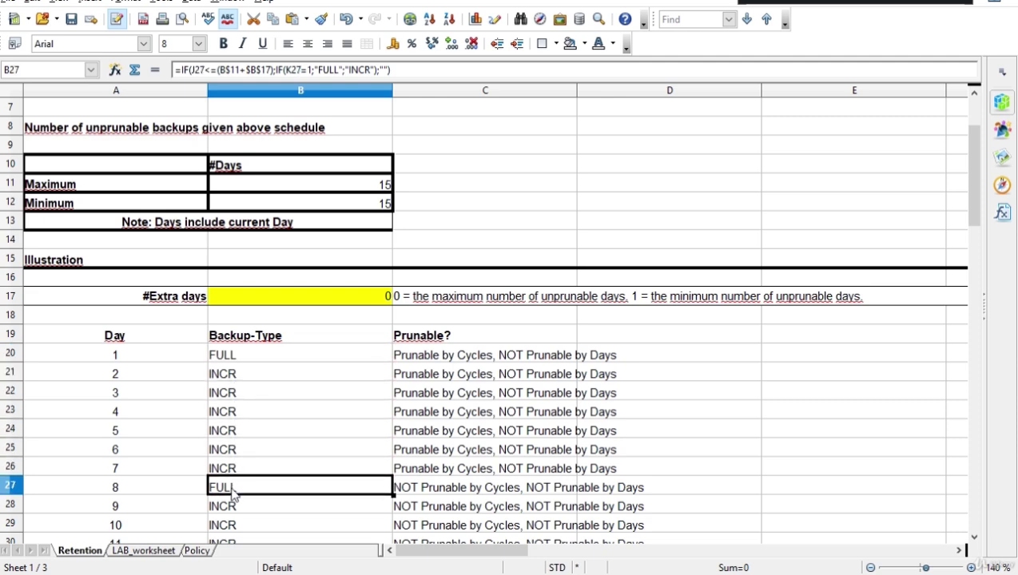
# Step: Check the retention inputs against the schedule, then locate the full backups on days 15 and 8
pyautogui.scroll(-3, 404, 463)
pyautogui.scroll(5, 350, 227)
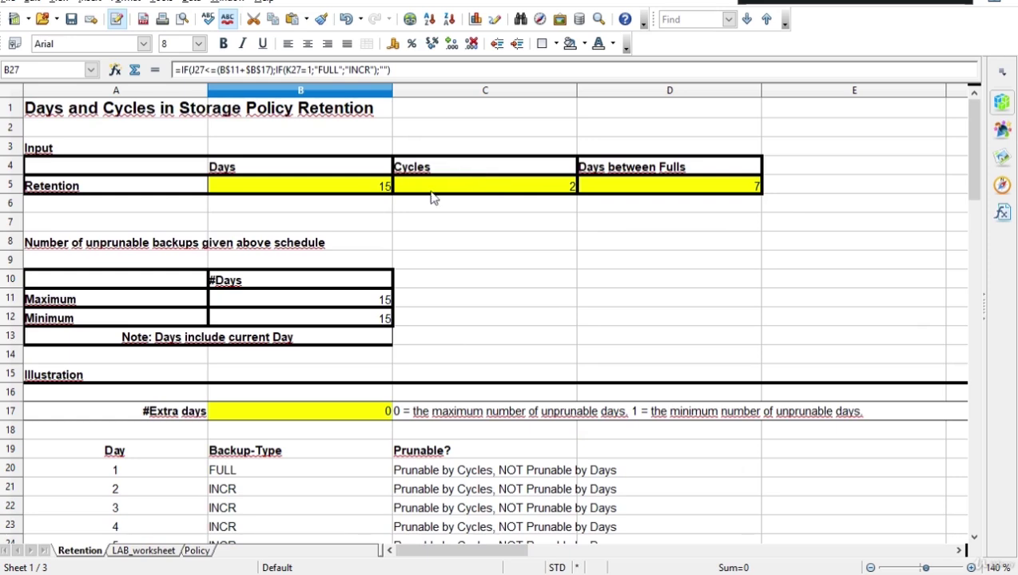
pyautogui.scroll(-5, 345, 357)
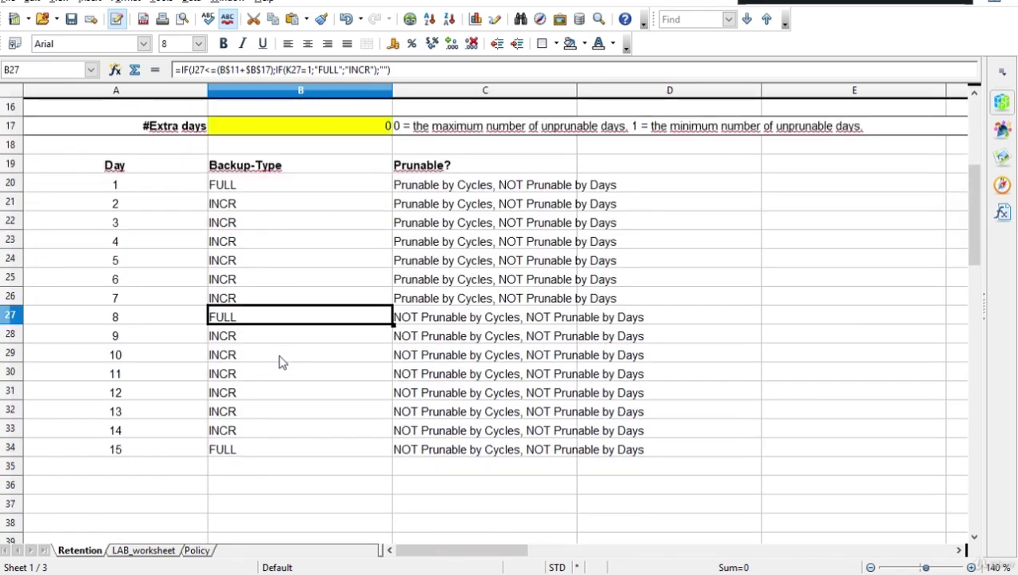
pyautogui.click(220, 449)
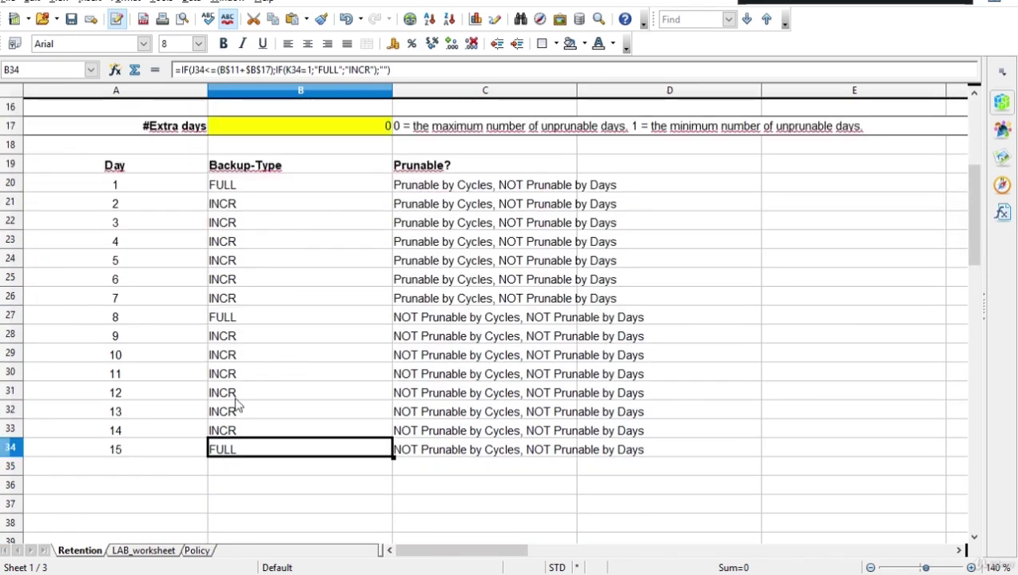
pyautogui.click(241, 318)
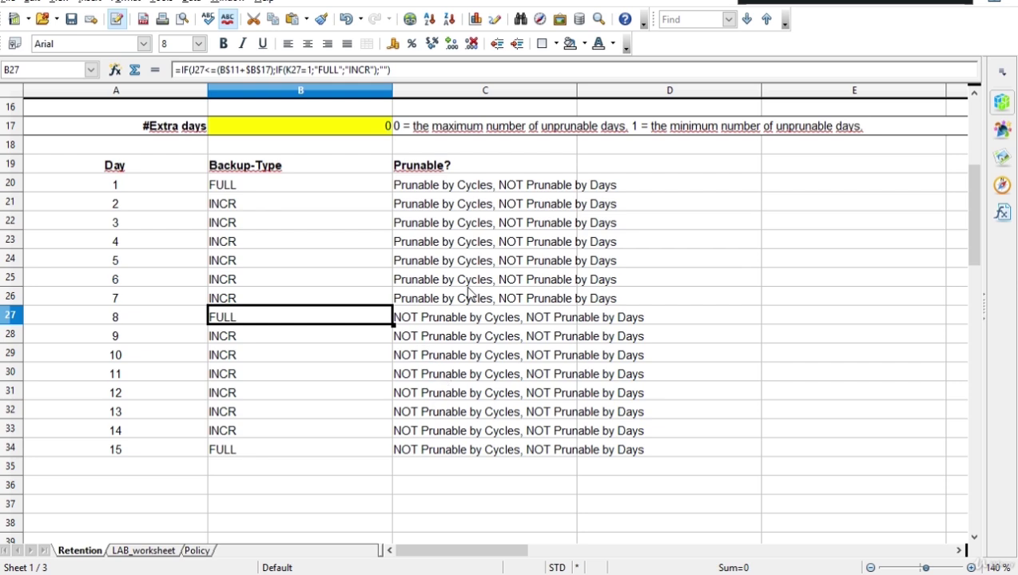
# Step: Highlight days 1 to 15, the backups from day 8 to 15, and the first backups starting at day 1
pyautogui.click(101, 225)
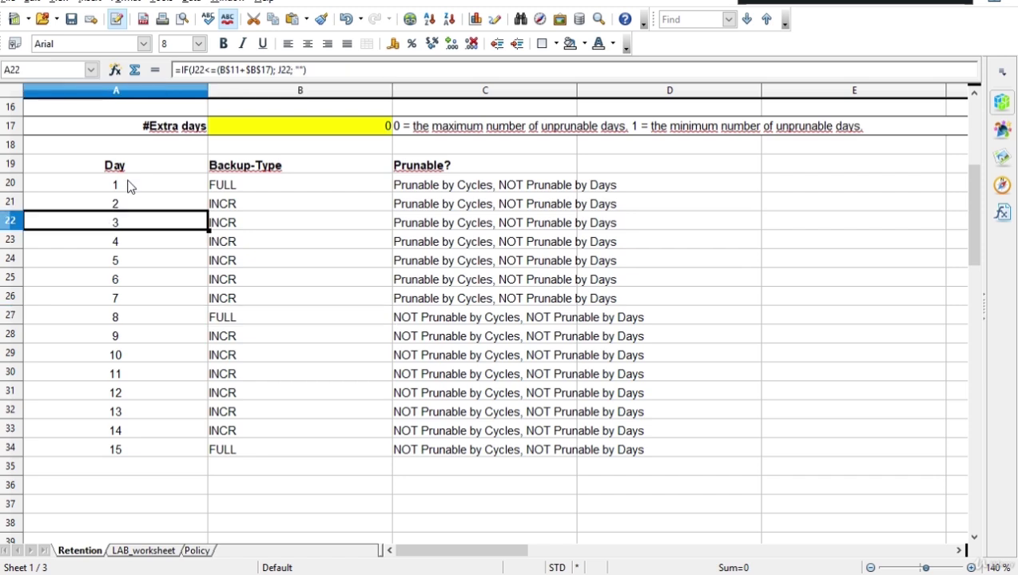
pyautogui.moveTo(129, 185); pyautogui.dragTo(125, 453)
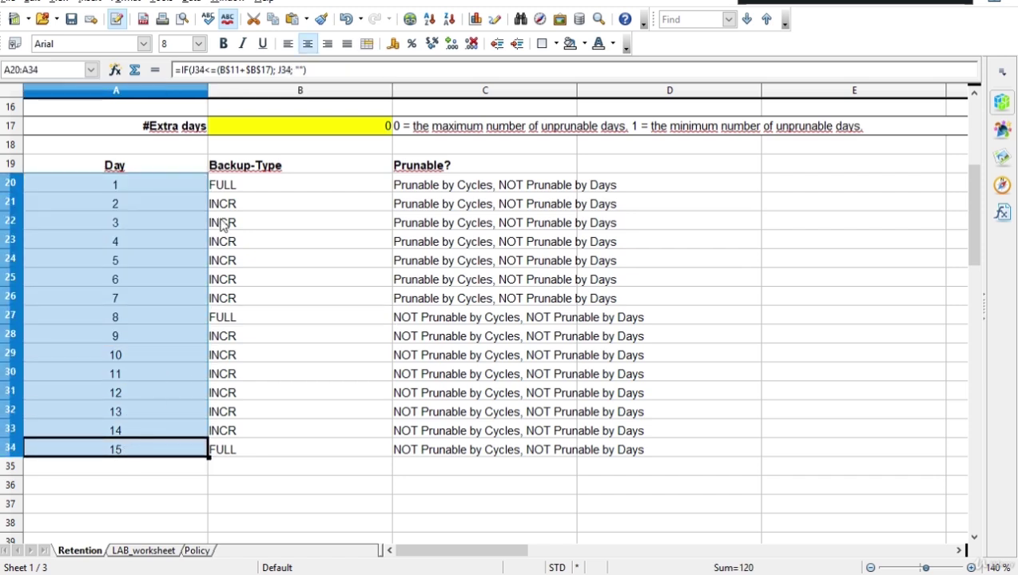
pyautogui.moveTo(236, 321); pyautogui.dragTo(241, 453)
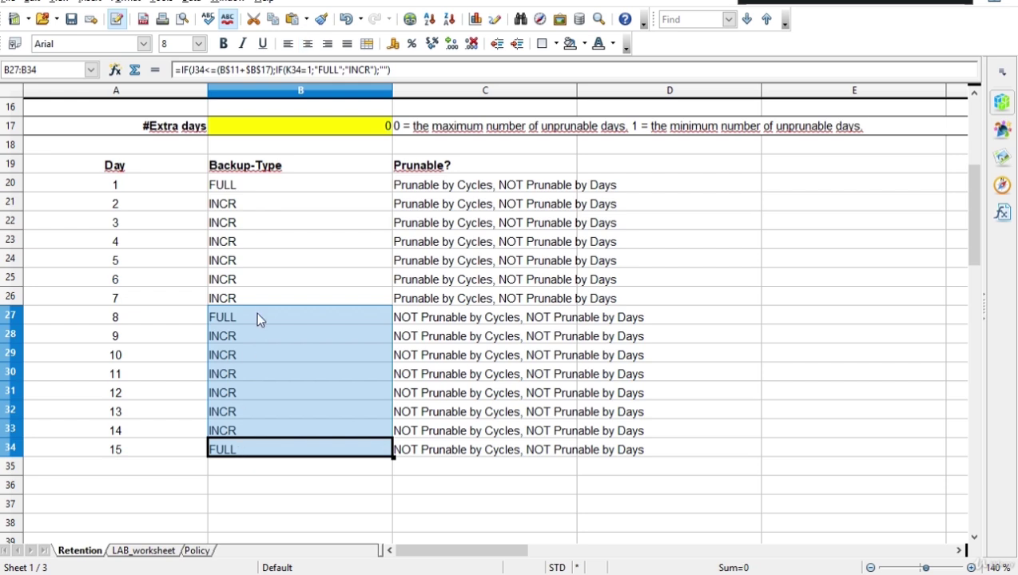
pyautogui.moveTo(237, 186); pyautogui.dragTo(239, 244)
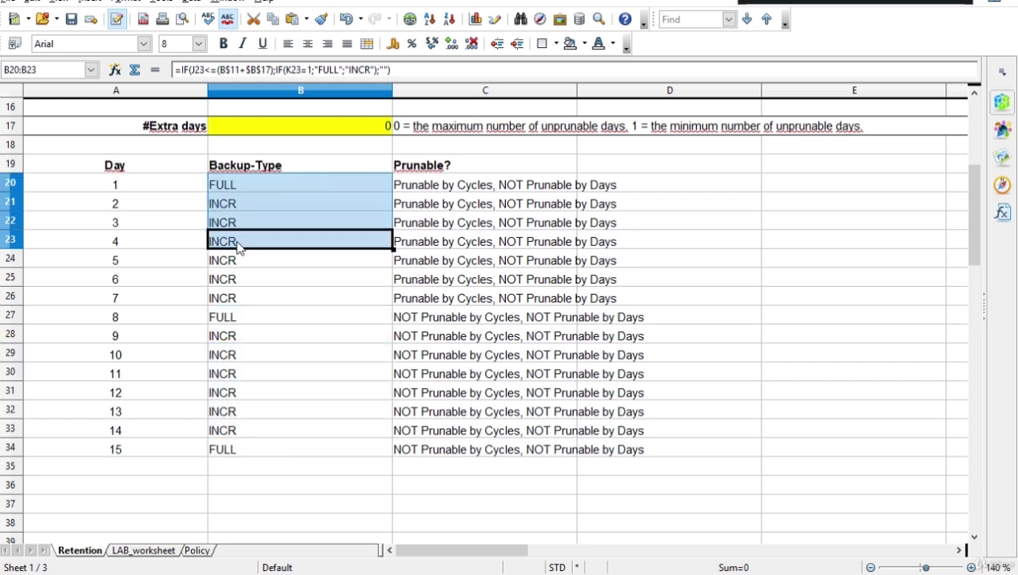
pyautogui.click(251, 203)
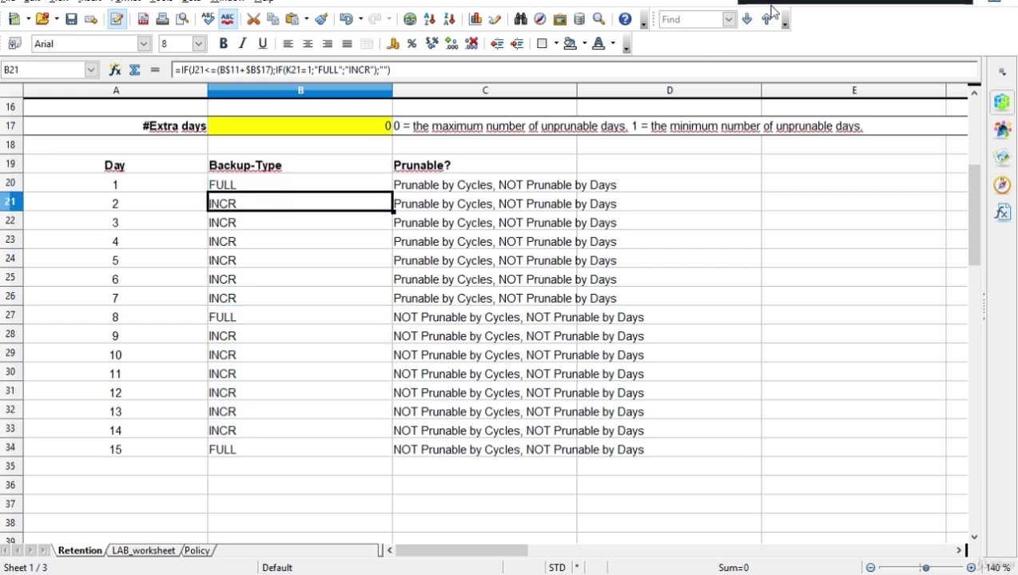
# Step: Contrast the older cycle starting with the day 1 full against the backups in B27:B34, highlighting that range
pyautogui.click(317, 281)
pyautogui.click(277, 191)
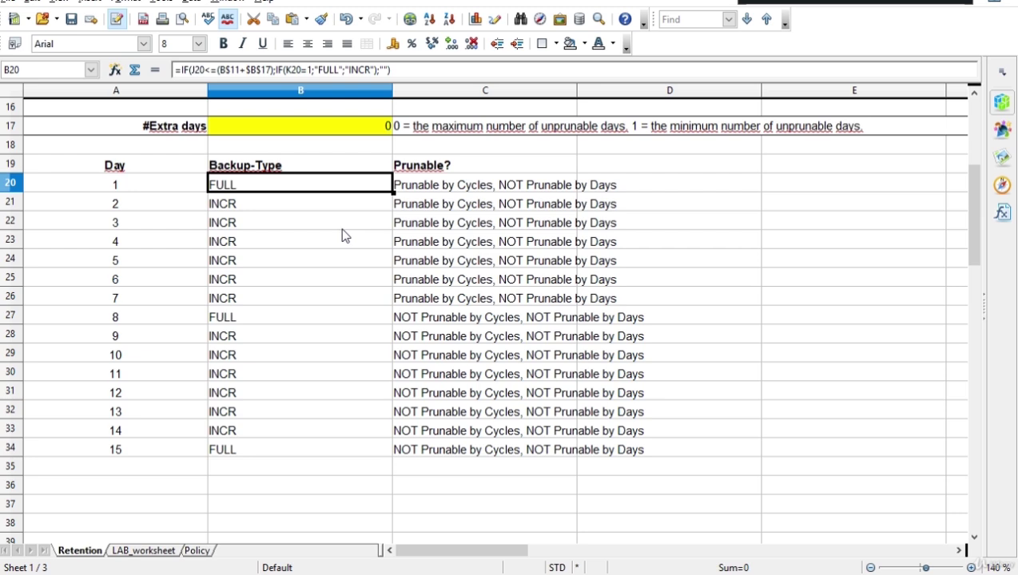
pyautogui.click(288, 238)
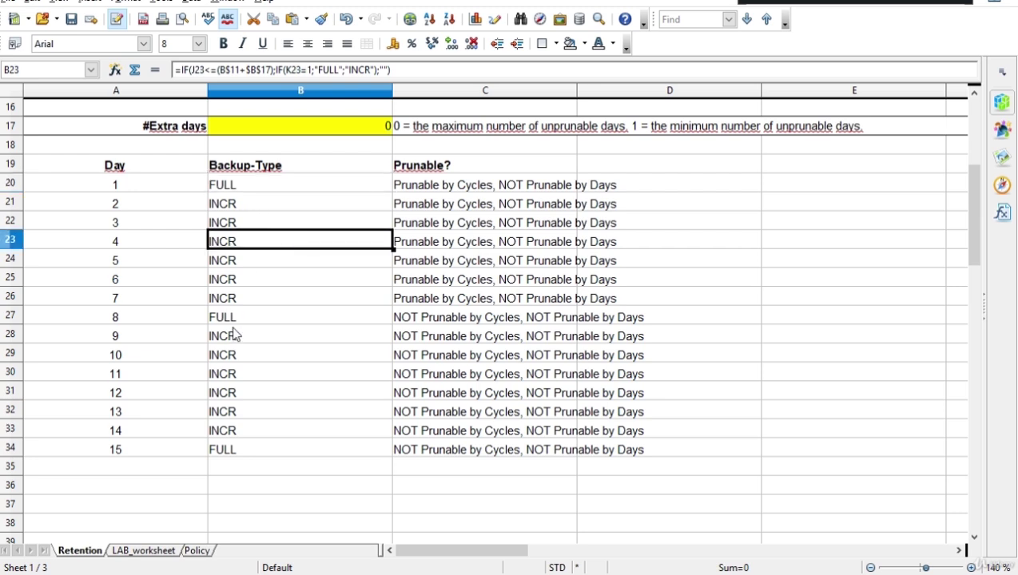
pyautogui.moveTo(237, 323); pyautogui.dragTo(240, 449)
pyautogui.click(236, 182)
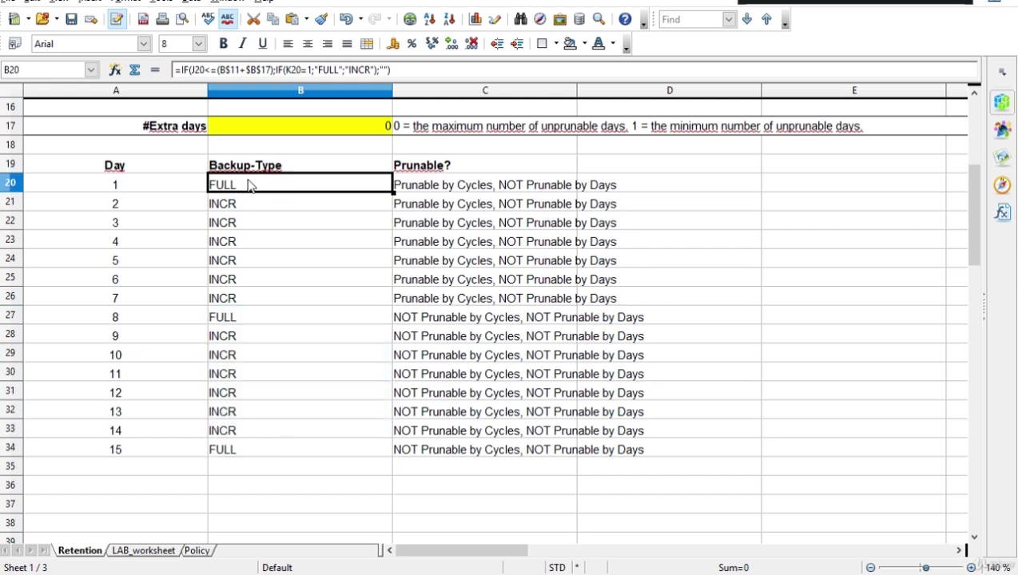
pyautogui.moveTo(234, 323); pyautogui.dragTo(241, 451)
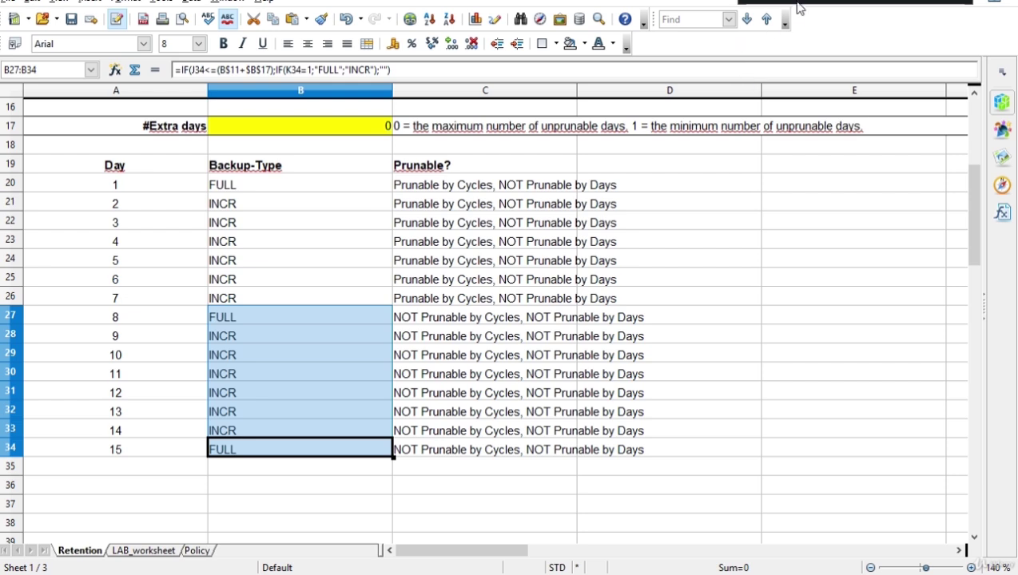
# Step: Open the LAB_worksheet sheet and look through its IP, server name and application list down to the Broadcast IP row
pyautogui.click(150, 551)
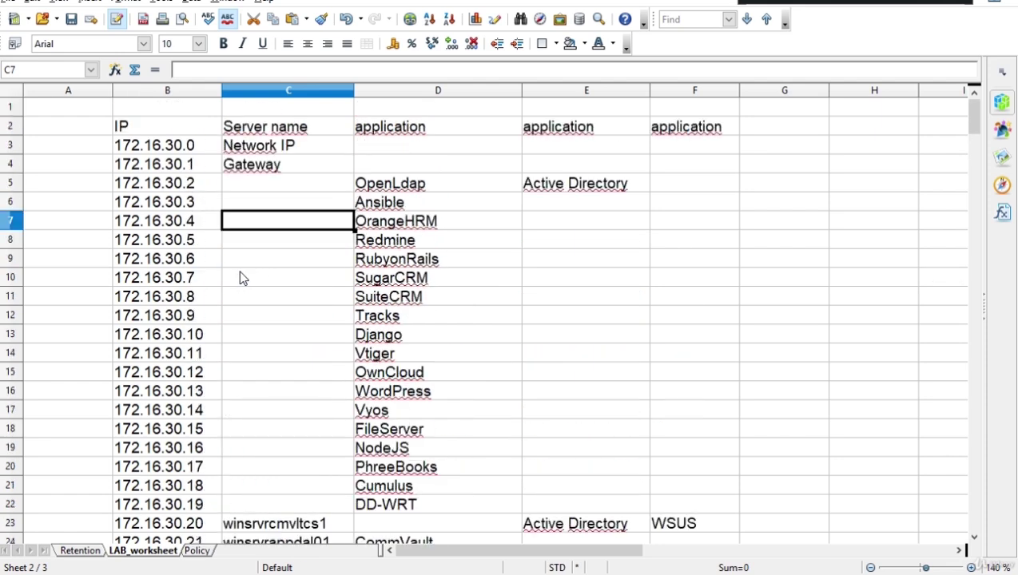
pyautogui.scroll(-2, 392, 257)
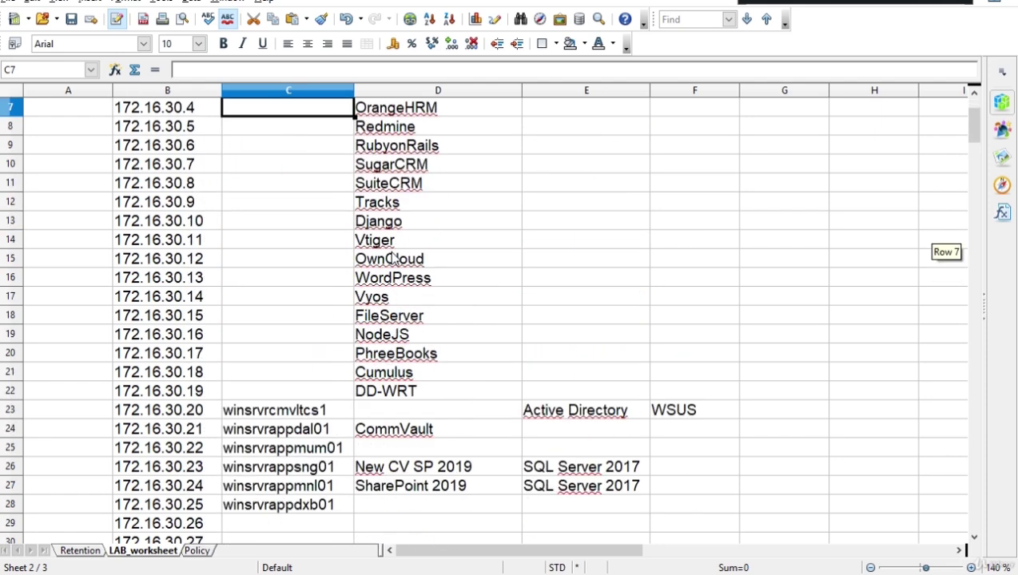
pyautogui.scroll(-8, 392, 257)
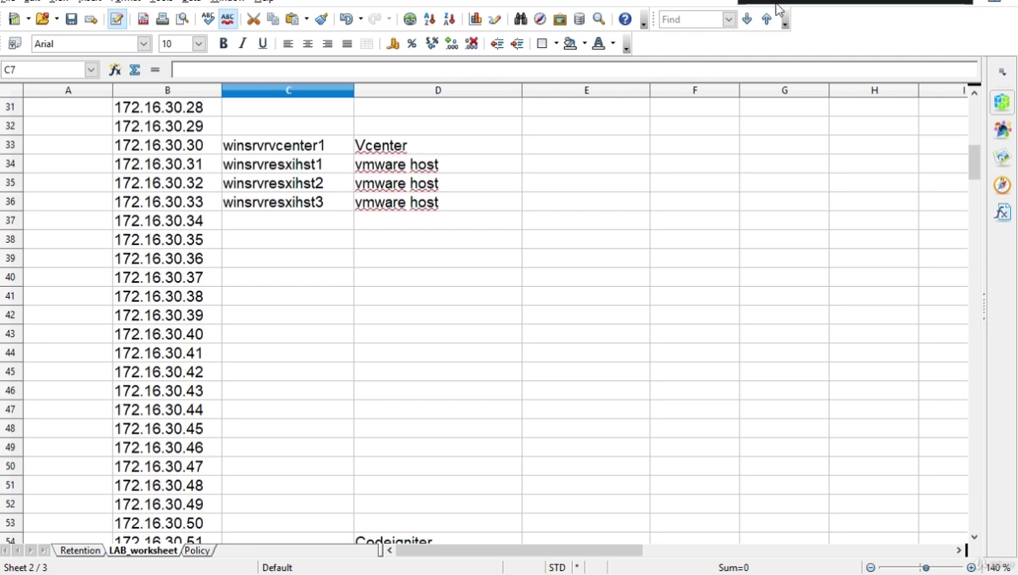
pyautogui.scroll(-4, 445, 327)
pyautogui.scroll(-9, 445, 328)
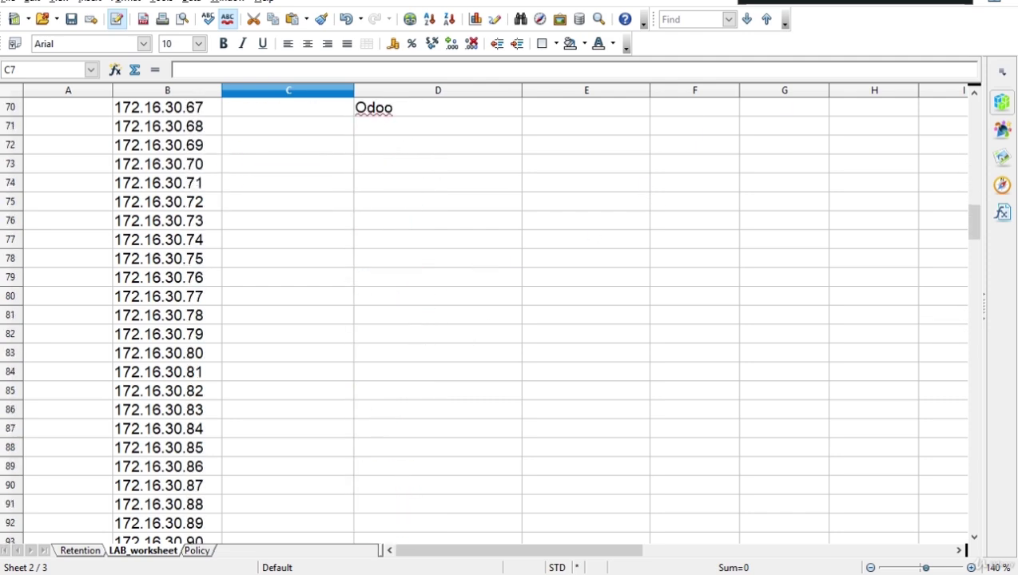
pyautogui.scroll(-20, 602, 207)
# Step: Examine the Windows Server and Linux Server entries that act as Internet Gateway servers in rows 243 and 245
pyautogui.click(526, 215)
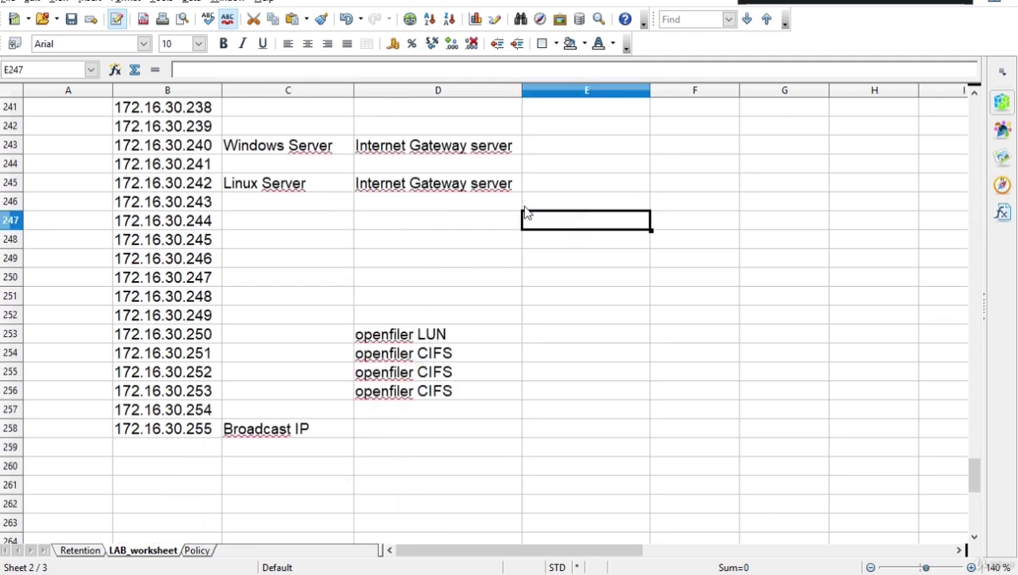
pyautogui.click(294, 156)
pyautogui.click(409, 150)
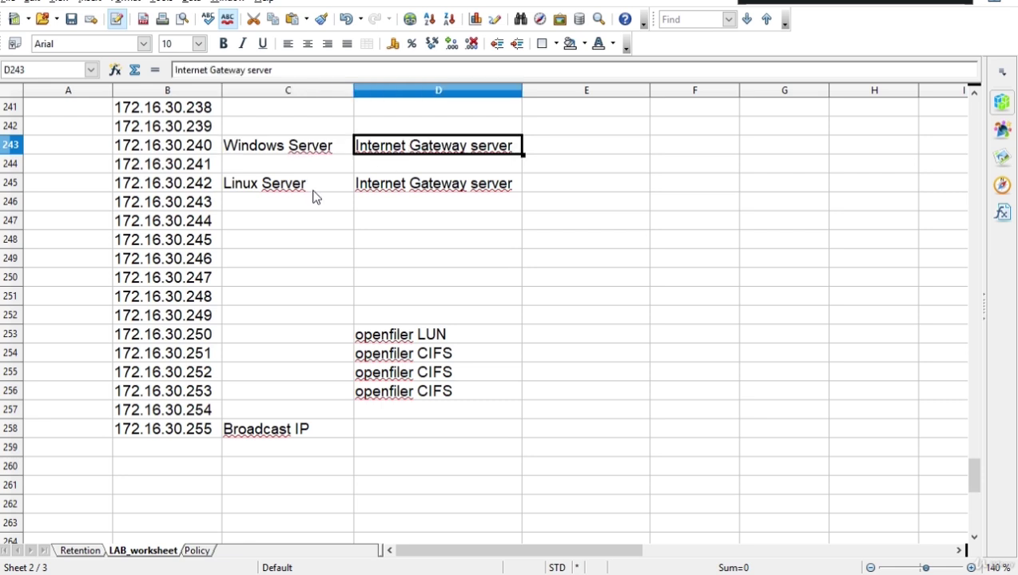
pyautogui.click(302, 190)
pyautogui.click(315, 151)
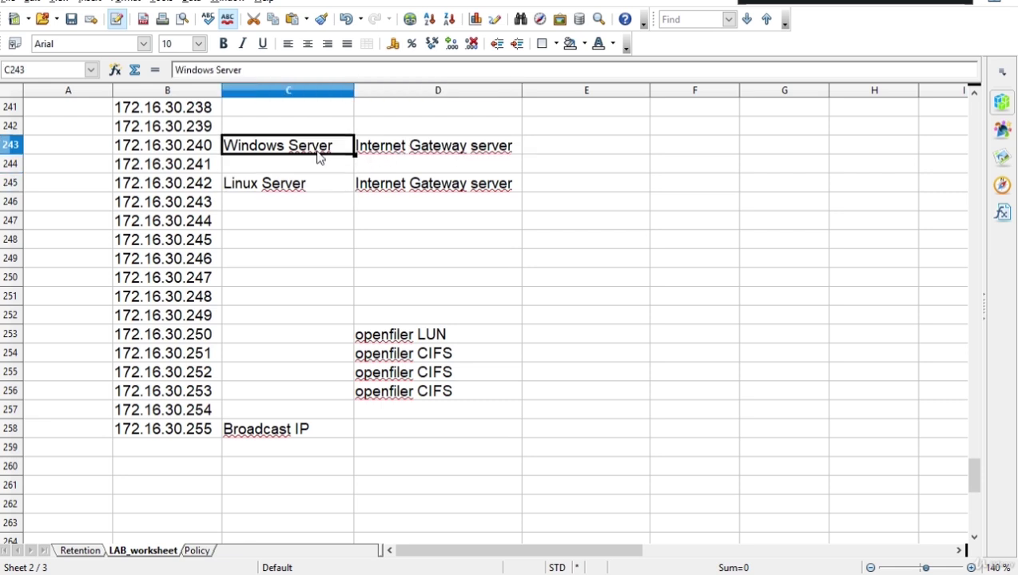
# Step: Examine row 243 of LAB_worksheet, covering the 172.16.30.240 address and its Internet Gateway server role
pyautogui.click(388, 158)
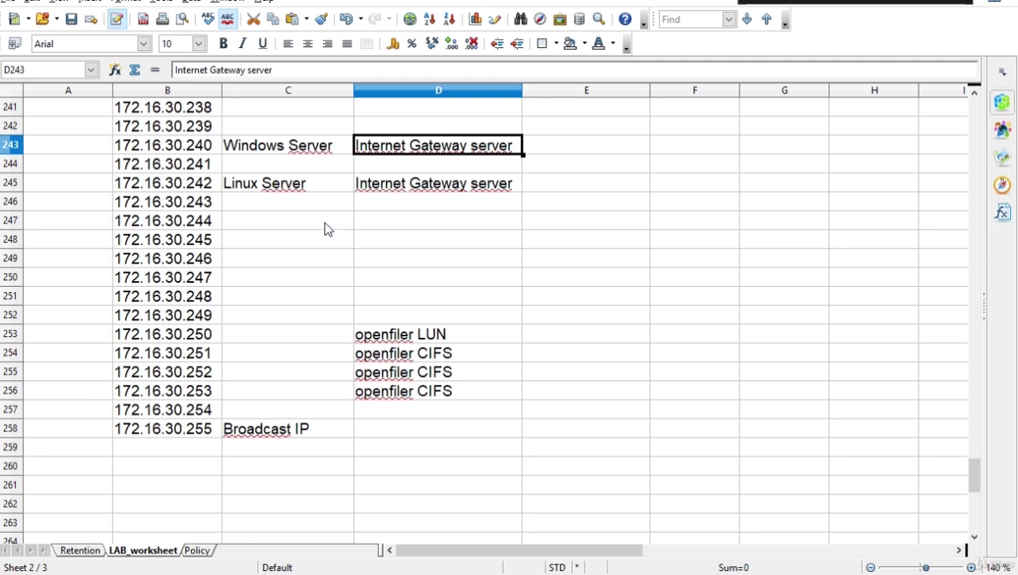
pyautogui.click(196, 152)
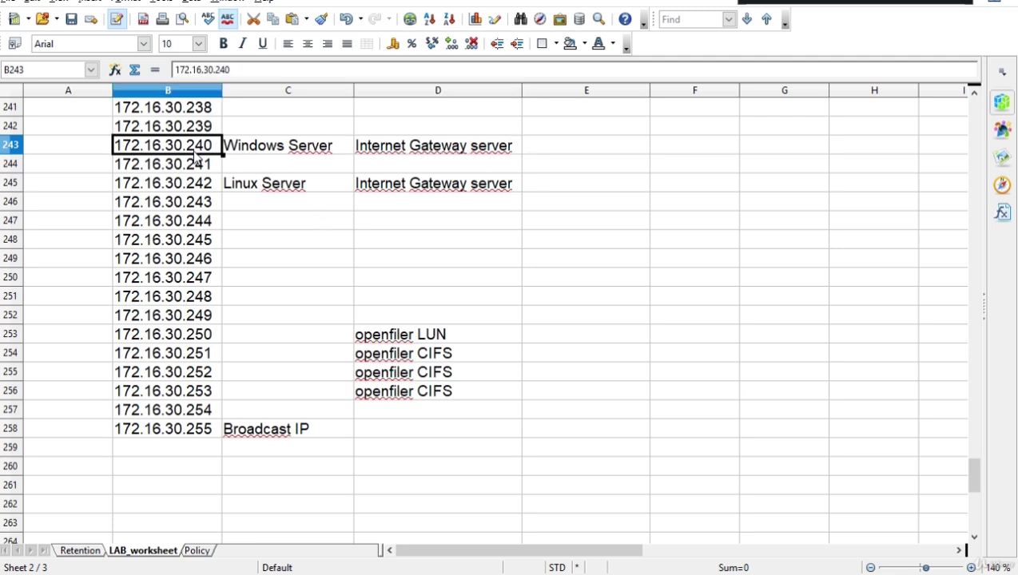
pyautogui.click(468, 198)
pyautogui.click(436, 158)
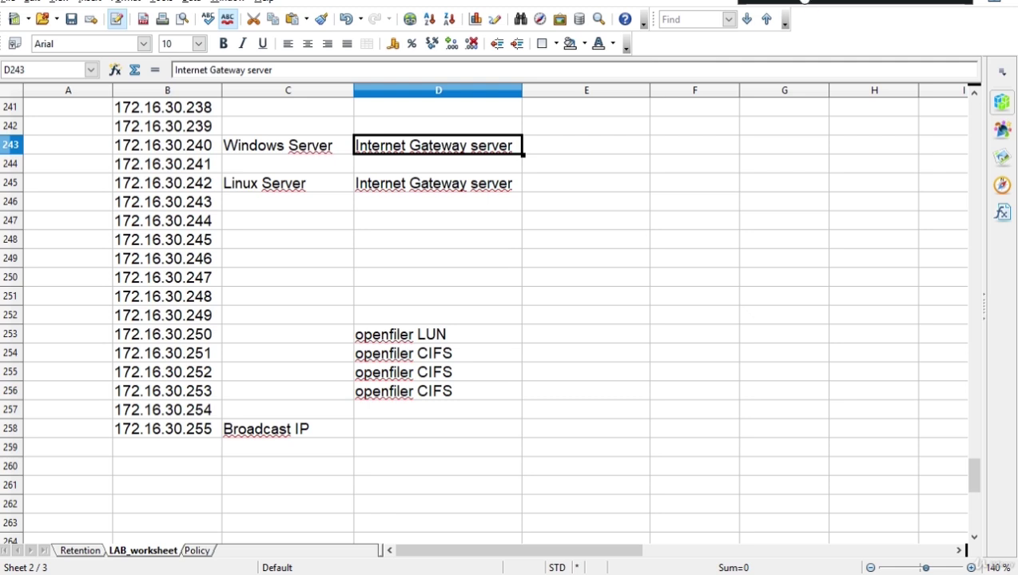
pyautogui.scroll(4, 336, 375)
pyautogui.press('Left')
pyautogui.press('Right')
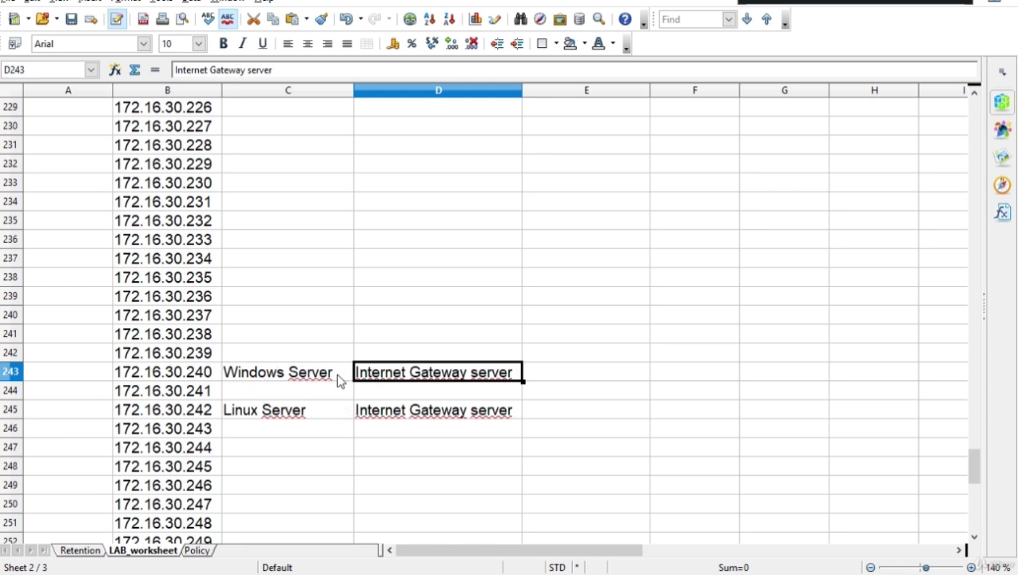
# Step: Compare the winsrvrcmvltcs1 entry with Active Directory and the servers in C24:D36 against the Windows Internet Gateway server in row 243
pyautogui.scroll(10, 361, 379)
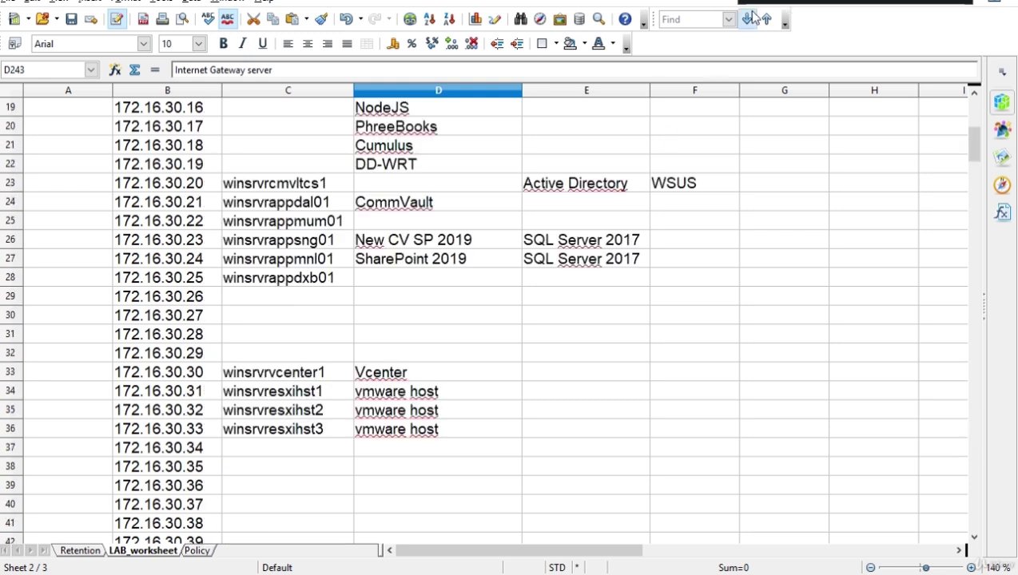
pyautogui.click(402, 186)
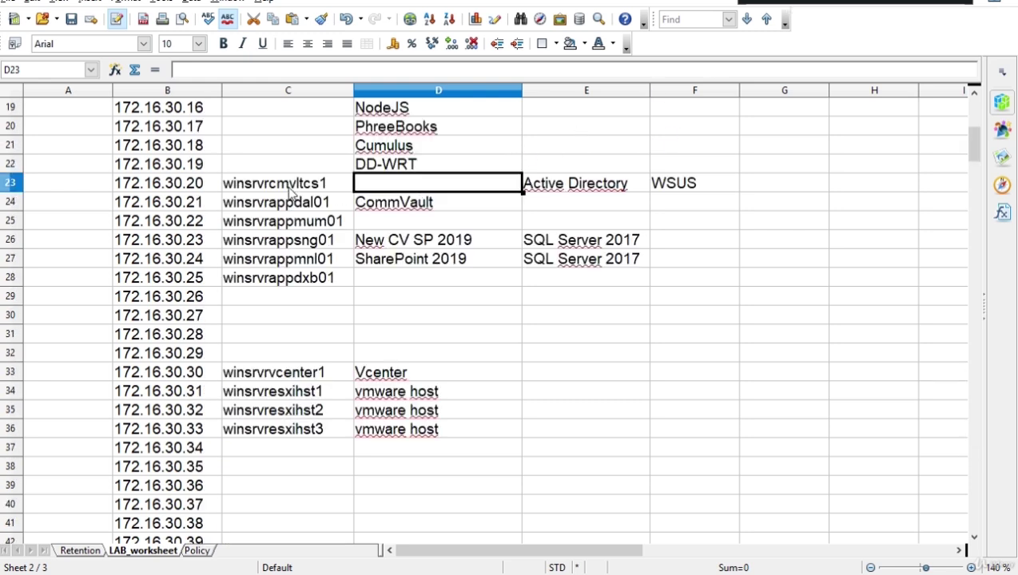
pyautogui.click(291, 187)
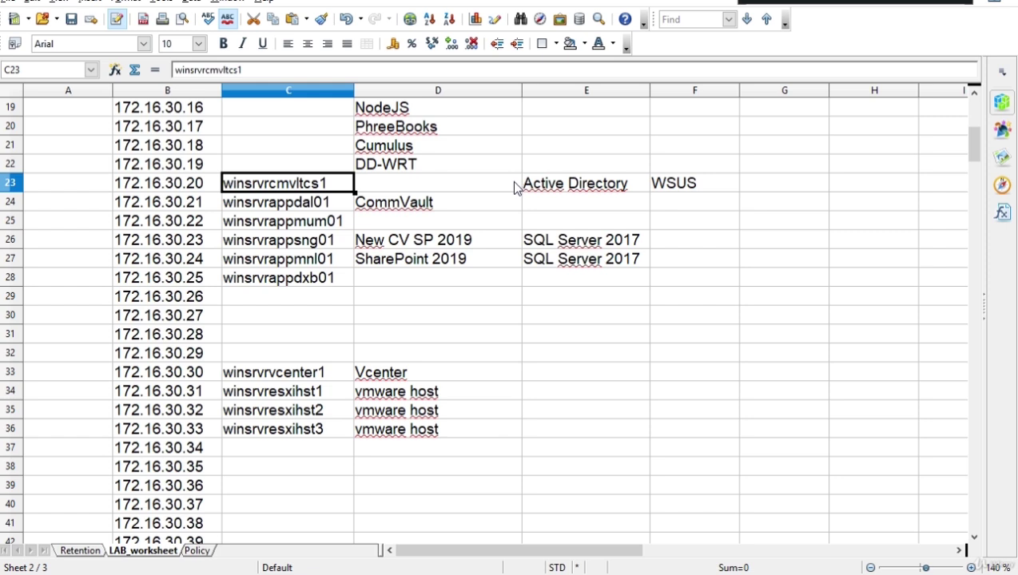
pyautogui.click(542, 190)
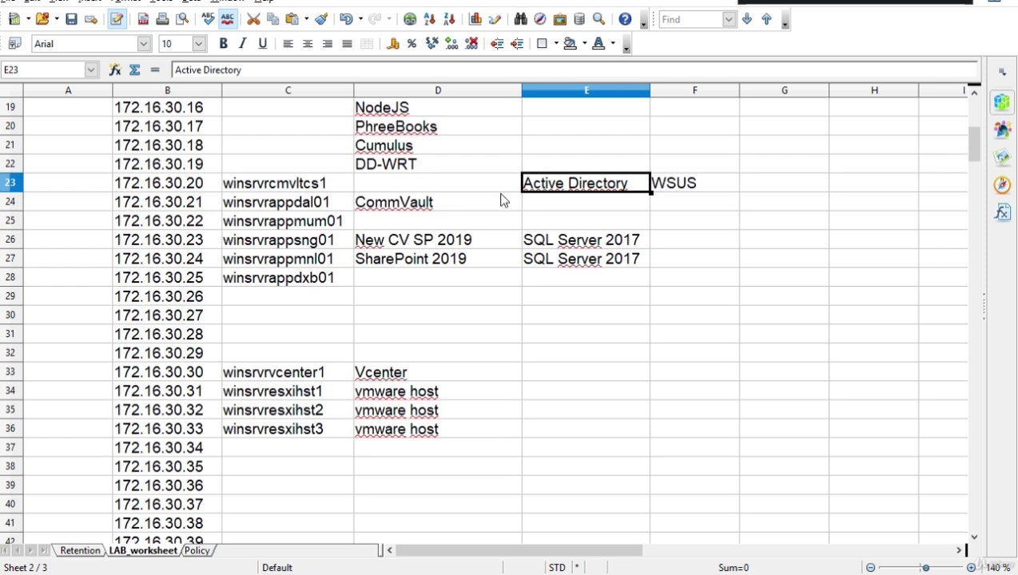
pyautogui.moveTo(276, 210); pyautogui.dragTo(280, 221)
pyautogui.moveTo(357, 253); pyautogui.dragTo(434, 431)
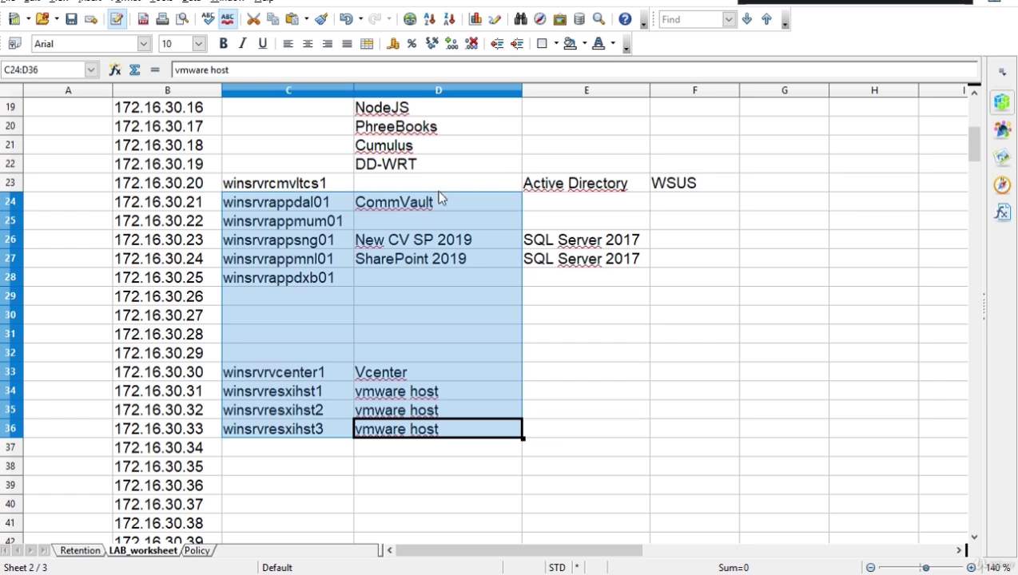
pyautogui.click(326, 182)
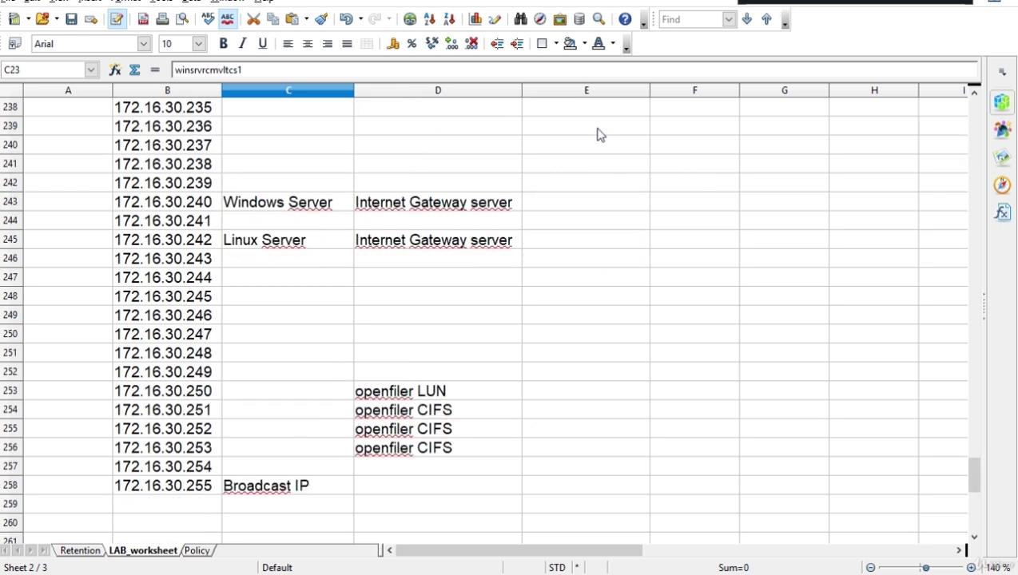
pyautogui.click(290, 210)
pyautogui.click(409, 207)
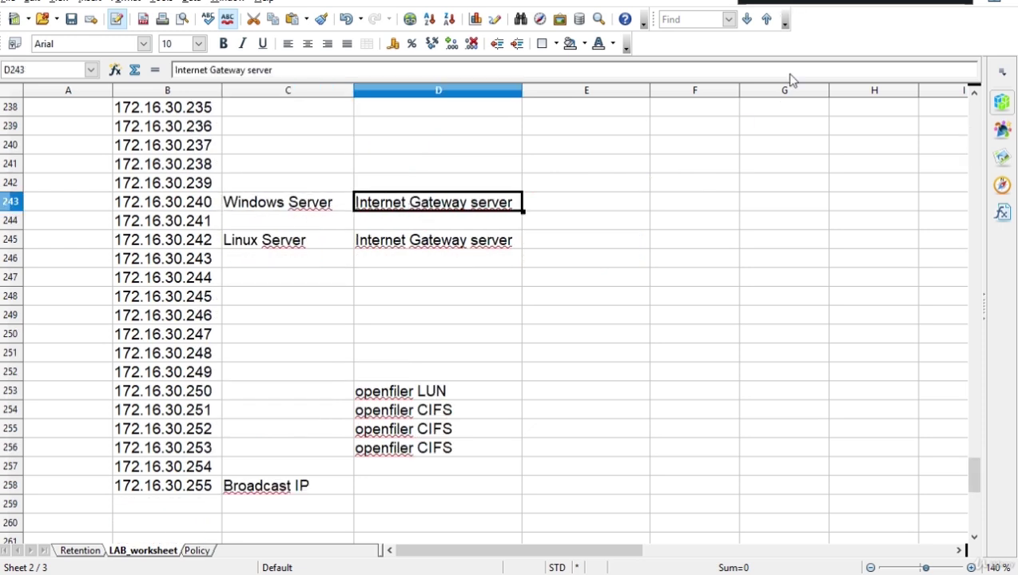
# Step: Open the Policy sheet and widen column F so the TAPE / Cloud heading fits, ending on the Replicate heading
pyautogui.click(202, 551)
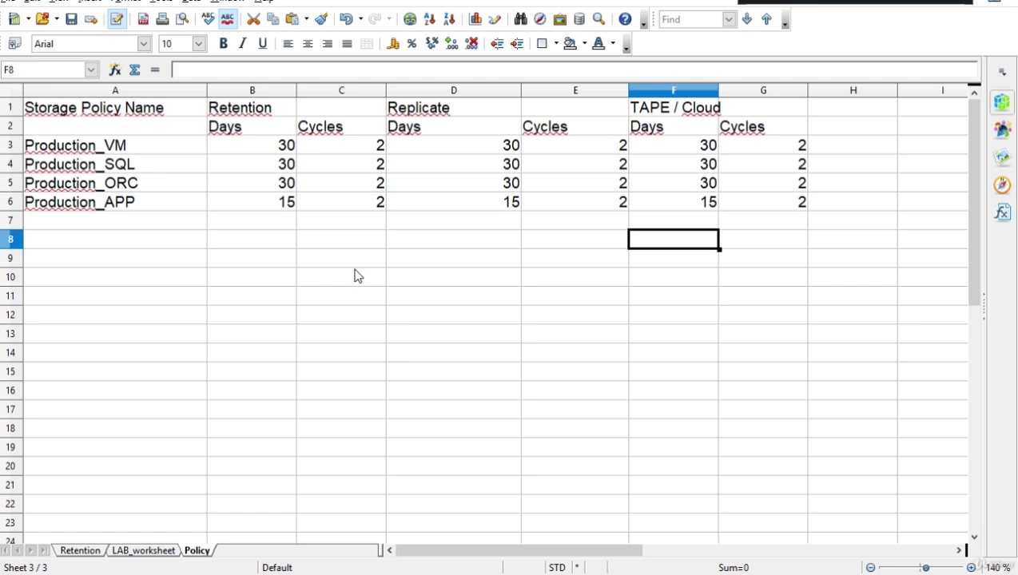
pyautogui.click(324, 281)
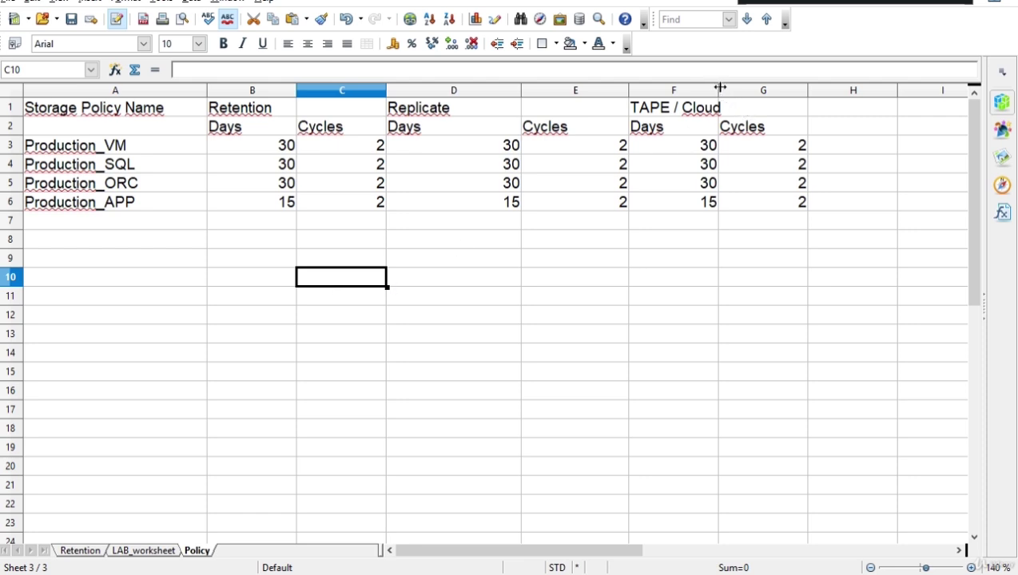
pyautogui.moveTo(719, 85); pyautogui.dragTo(759, 85)
pyautogui.click(452, 109)
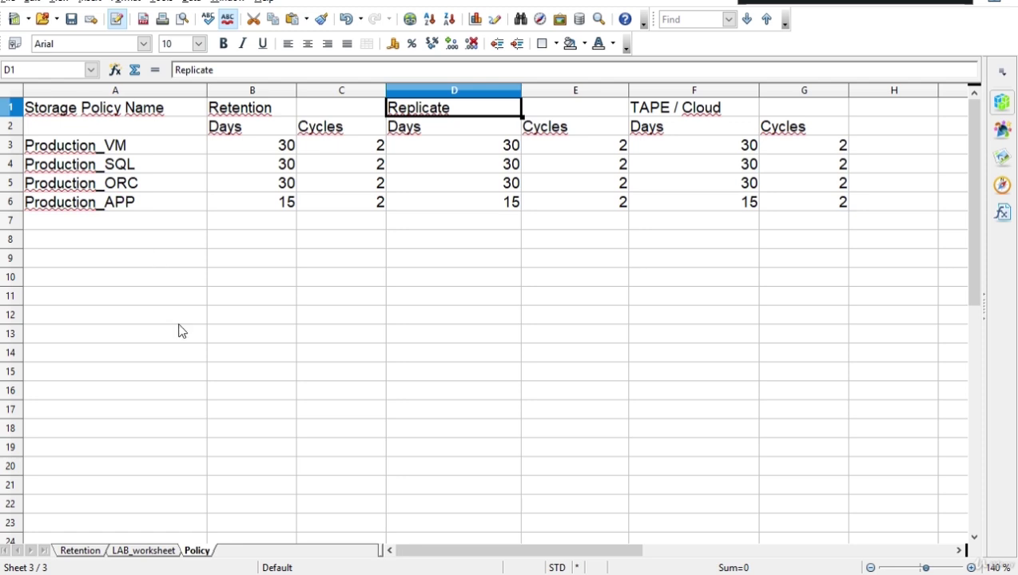
# Step: Point out the Storage Policy Name heading and highlight the retention days and cycles in B2:C6
pyautogui.click(153, 113)
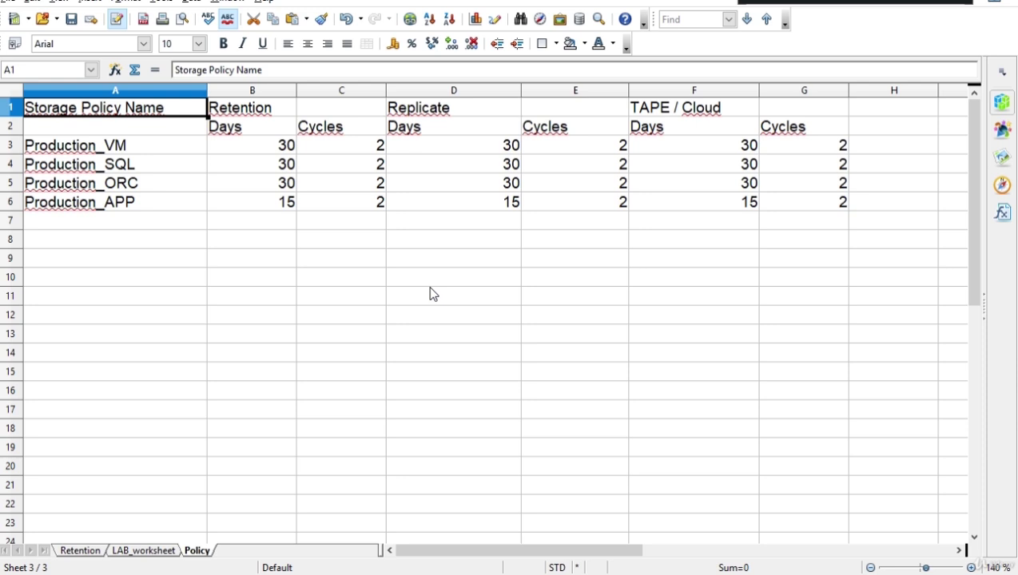
pyautogui.moveTo(242, 127); pyautogui.dragTo(340, 204)
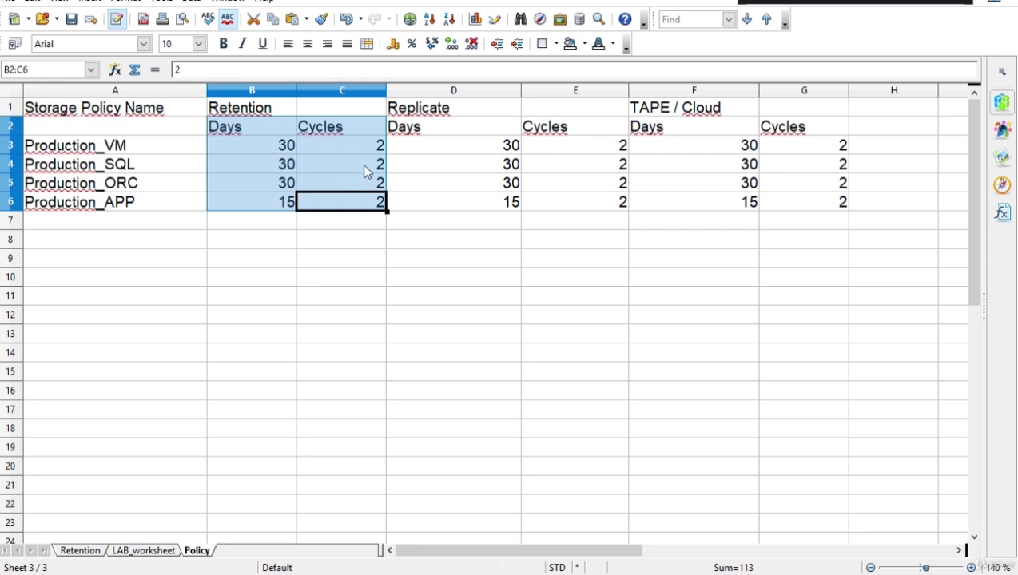
pyautogui.click(218, 207)
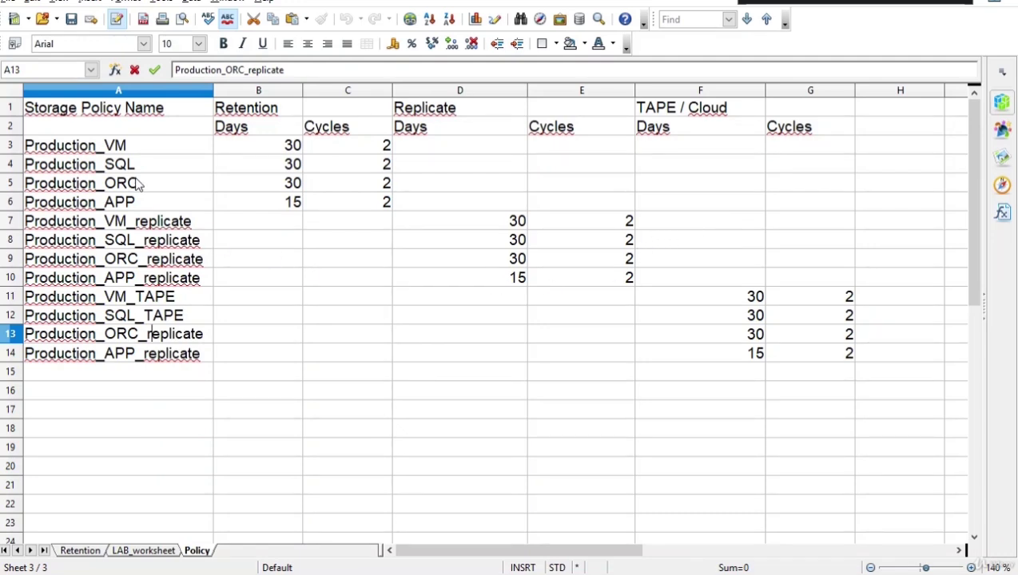
# Step: Compare the Production_VM and Production_SQL policies with Production_VM_replicate and its replicate retention days
pyautogui.click(117, 150)
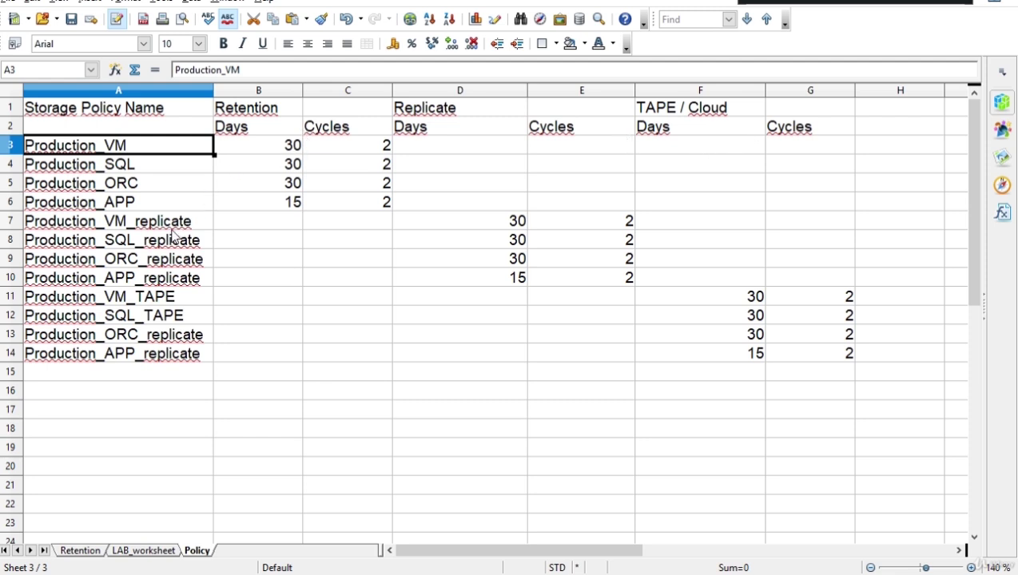
pyautogui.click(110, 170)
pyautogui.click(109, 150)
pyautogui.click(187, 224)
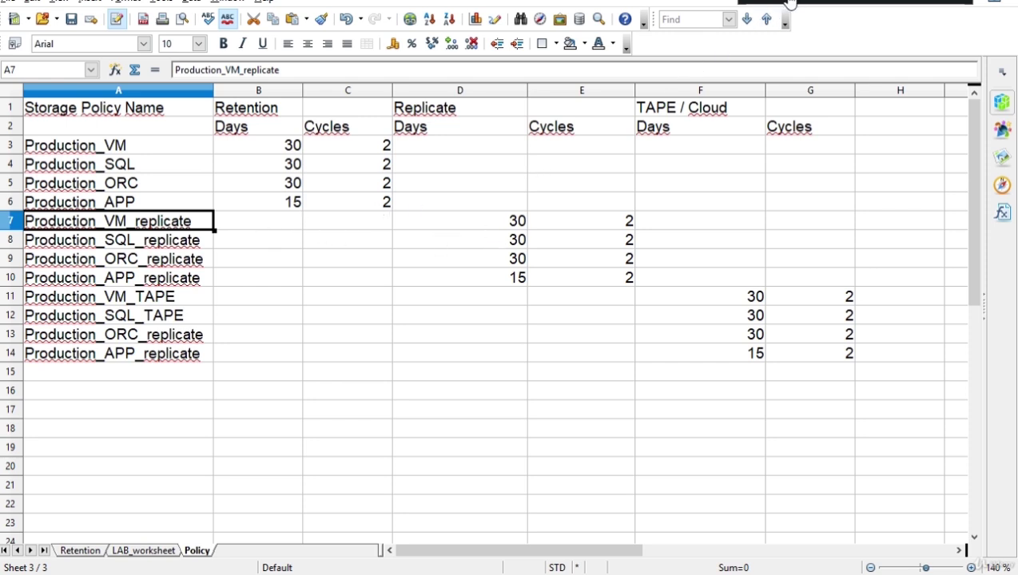
pyautogui.click(461, 226)
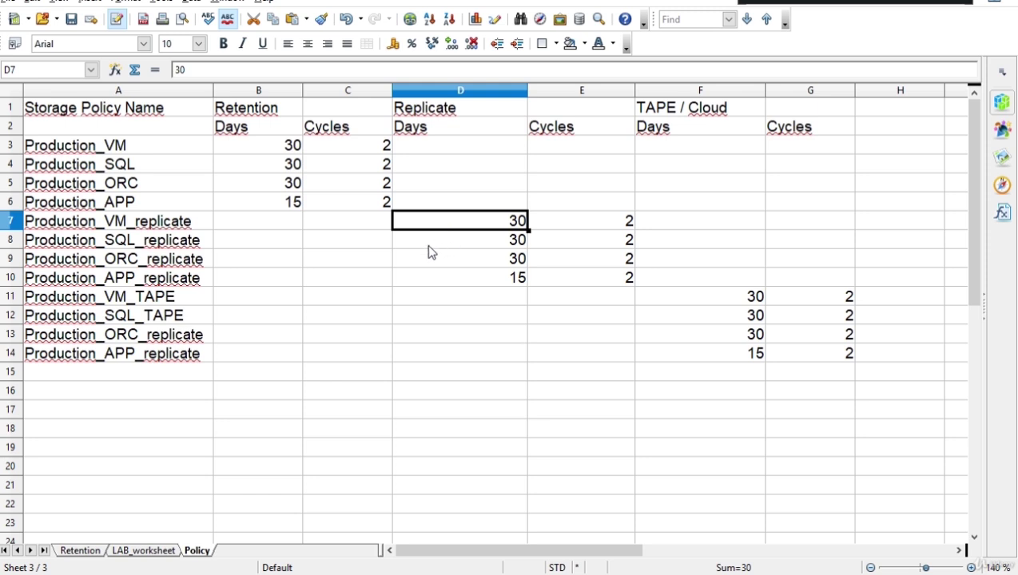
pyautogui.click(126, 146)
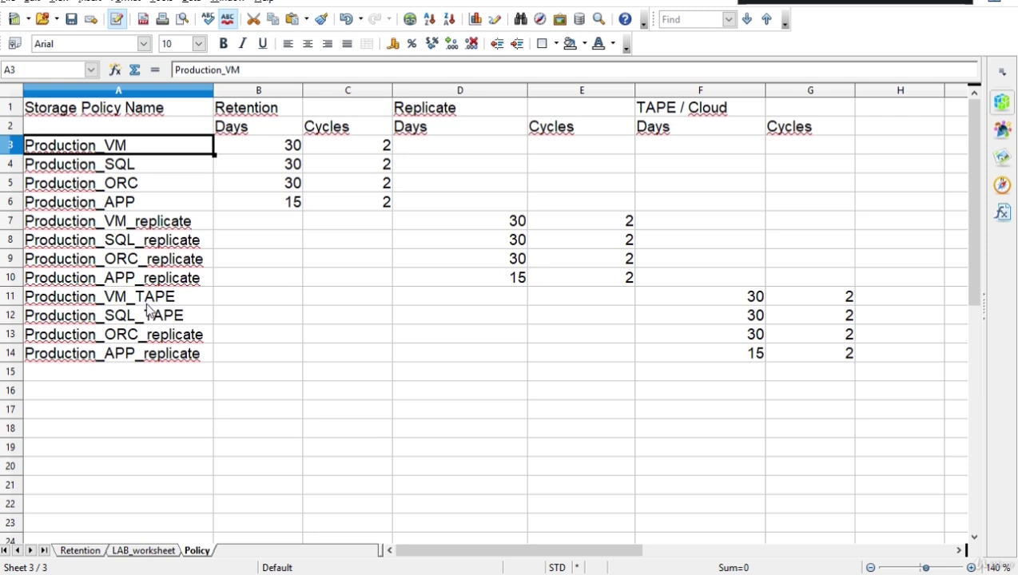
# Step: Rename the policies in A13 and A14 as Production_ORC_Cloud and Production_APP_Cloud
pyautogui.click(190, 343)
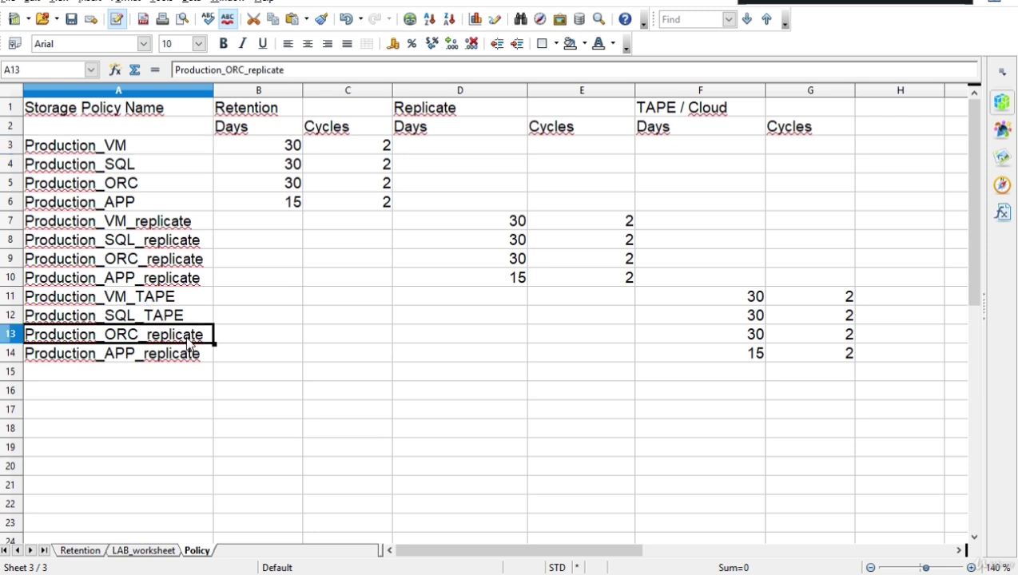
pyautogui.doubleClick(190, 343)
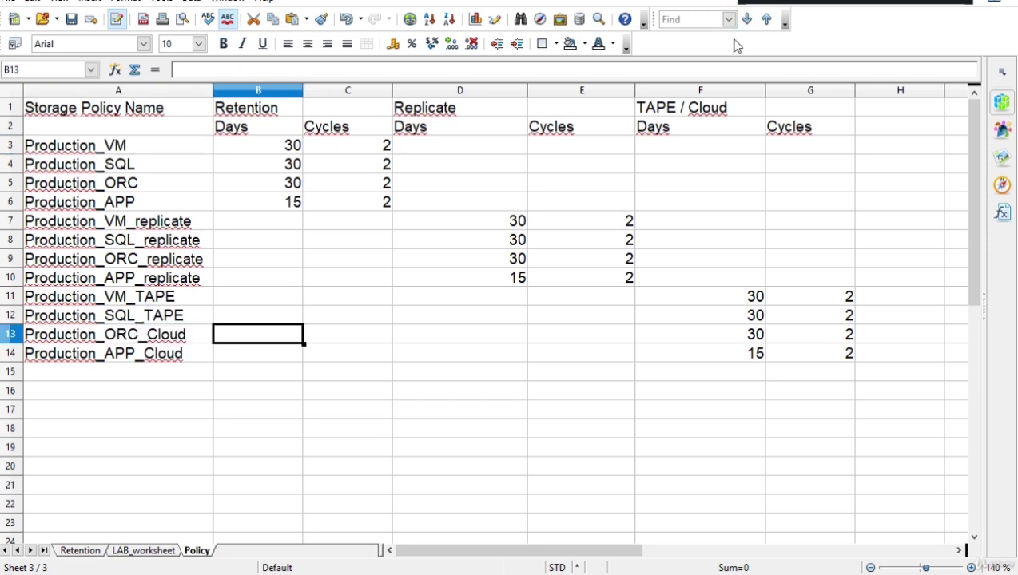
pyautogui.click(413, 300)
# Step: Highlight the TAPE and Cloud policies in A11:G14 and contrast them with the primary production policies and their retention
pyautogui.moveTo(62, 296); pyautogui.dragTo(120, 335)
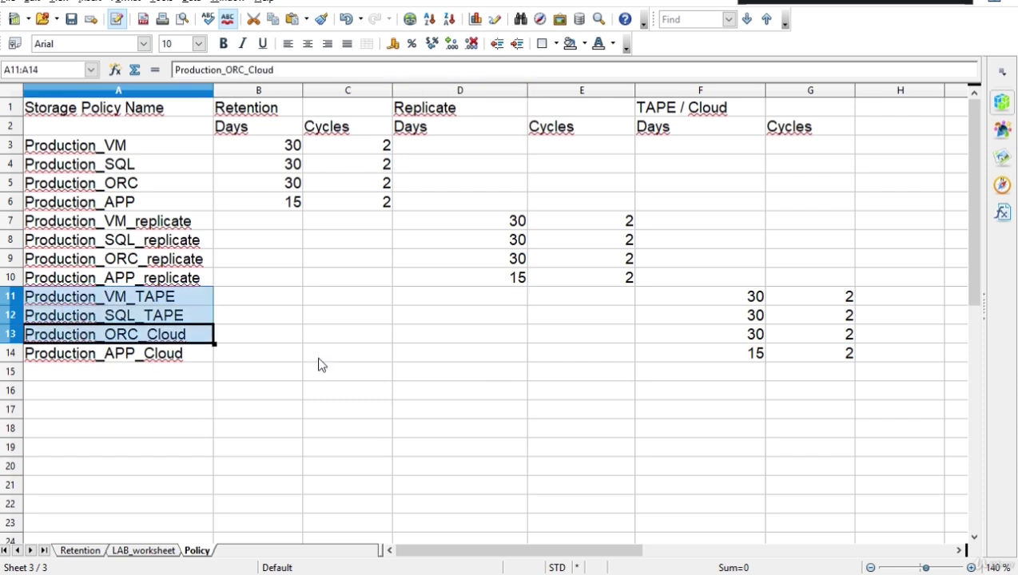
pyautogui.moveTo(318, 365); pyautogui.dragTo(802, 352)
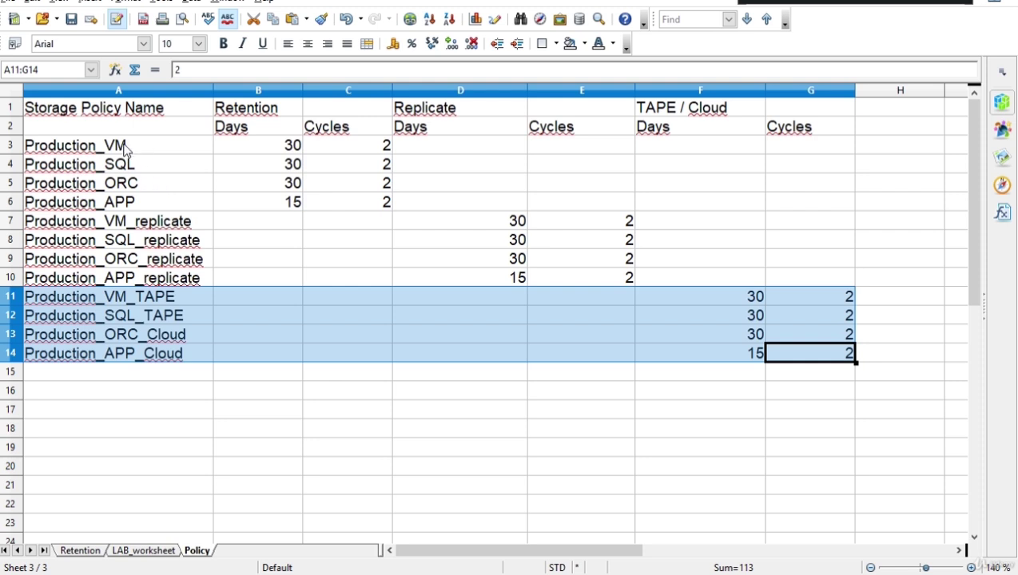
pyautogui.click(238, 155)
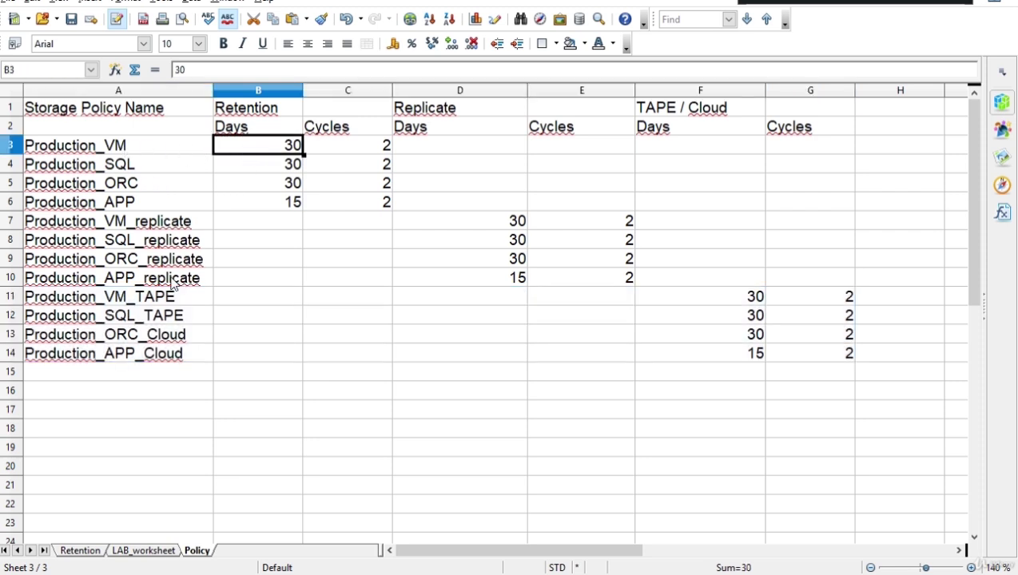
pyautogui.moveTo(140, 295); pyautogui.dragTo(795, 359)
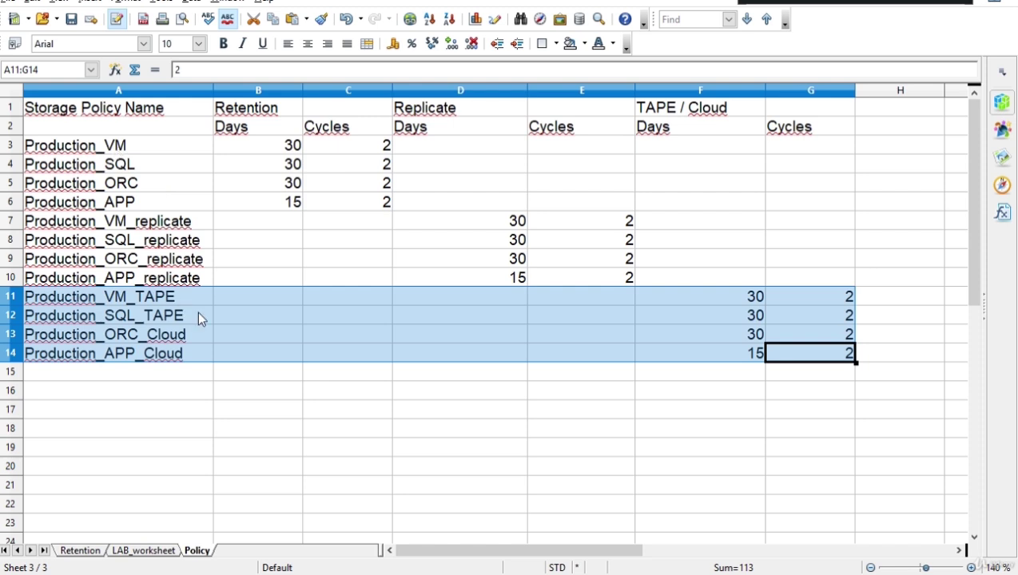
pyautogui.click(133, 153)
pyautogui.moveTo(133, 163); pyautogui.dragTo(323, 205)
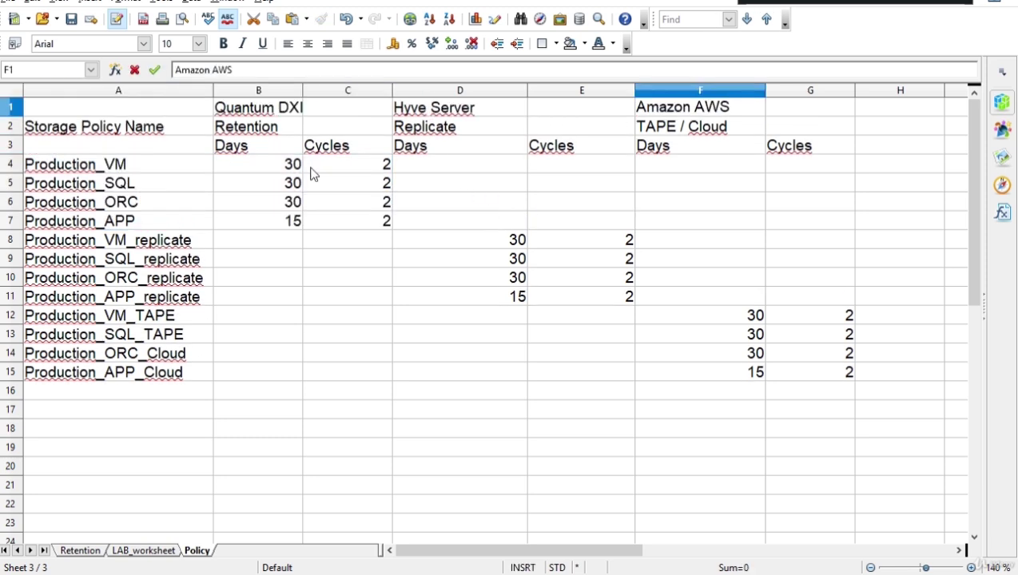
# Step: Widen column B to fit the Quantum DXI heading, and highlight the policy ranges A4:C7 and A8:E11
pyautogui.click(324, 165)
pyautogui.moveTo(82, 171); pyautogui.dragTo(322, 222)
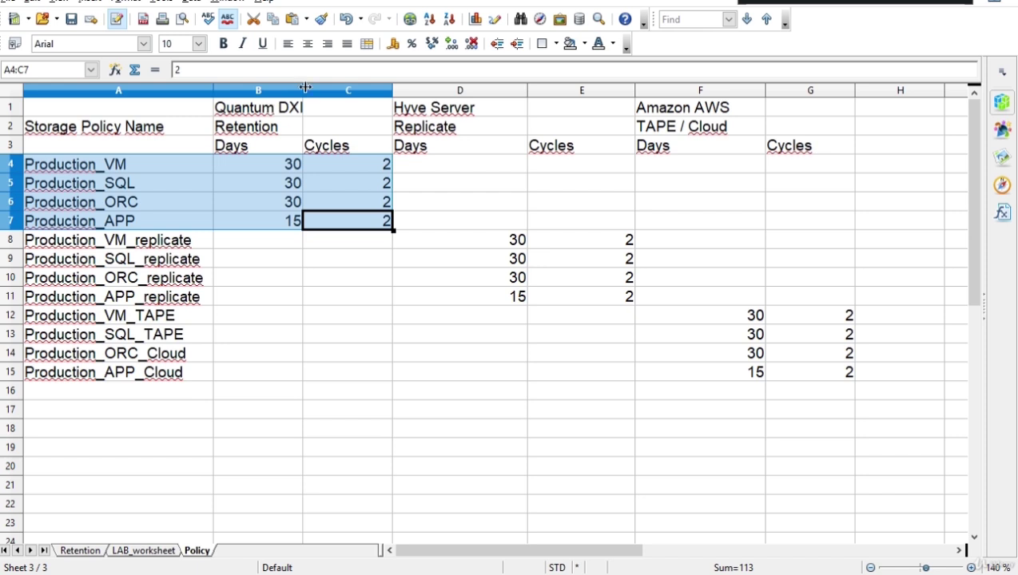
pyautogui.moveTo(303, 91); pyautogui.dragTo(316, 90)
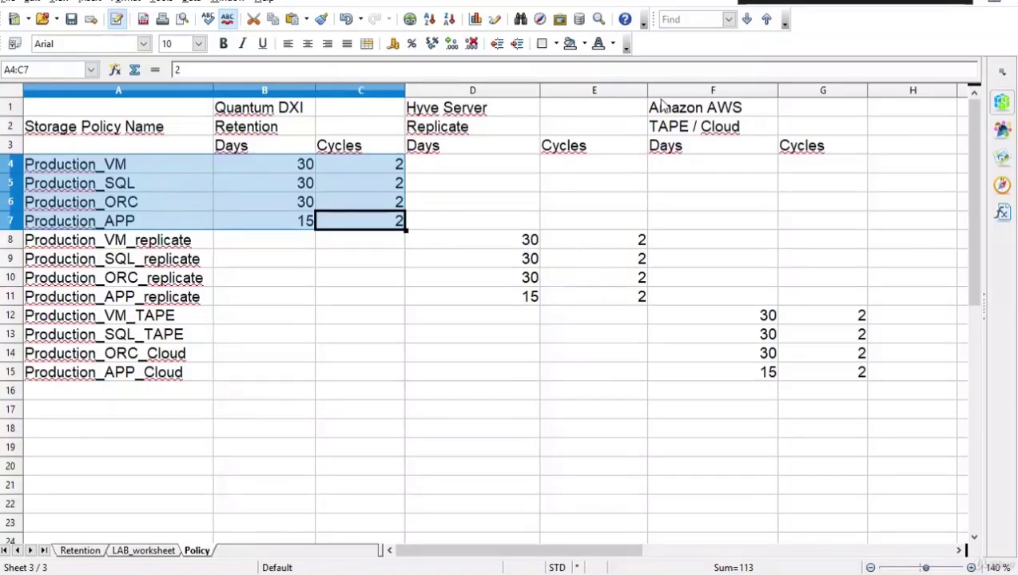
pyautogui.click(459, 186)
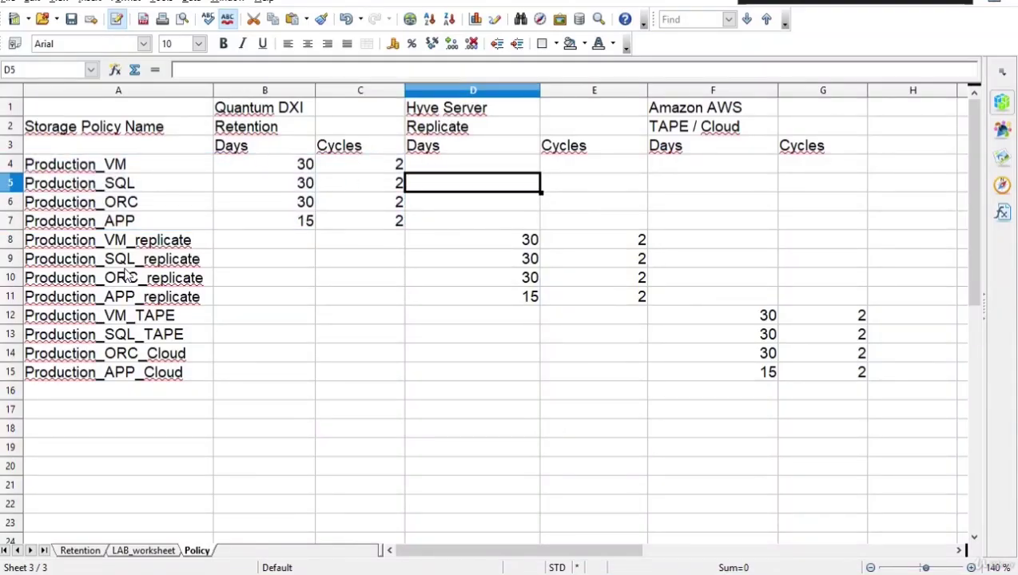
pyautogui.moveTo(104, 240); pyautogui.dragTo(563, 296)
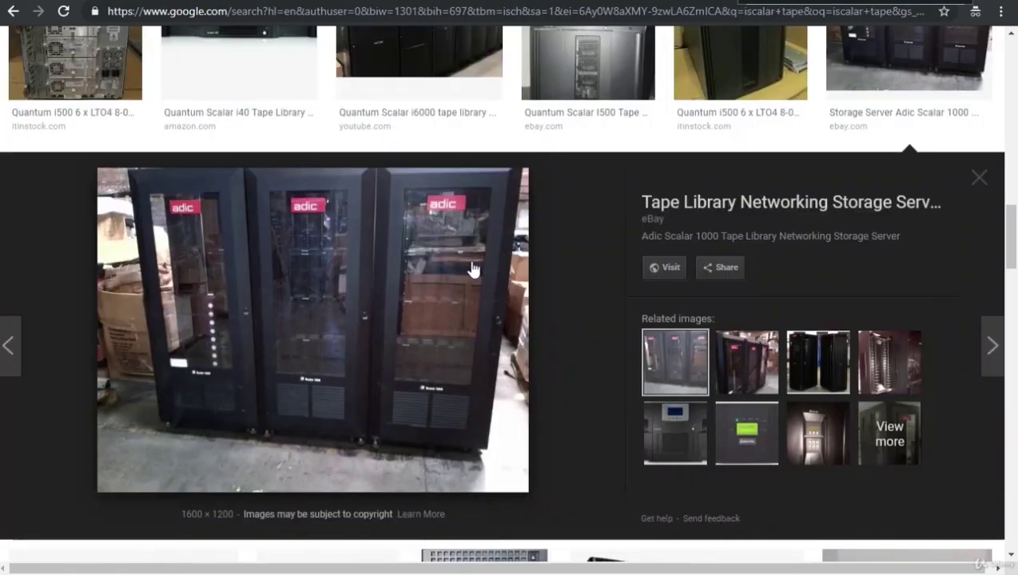
# Step: Browse the tape library image results in the web browser and open the Quantum Scalar | KeeperTech image
pyautogui.scroll(1, 435, 326)
pyautogui.scroll(-5, 435, 327)
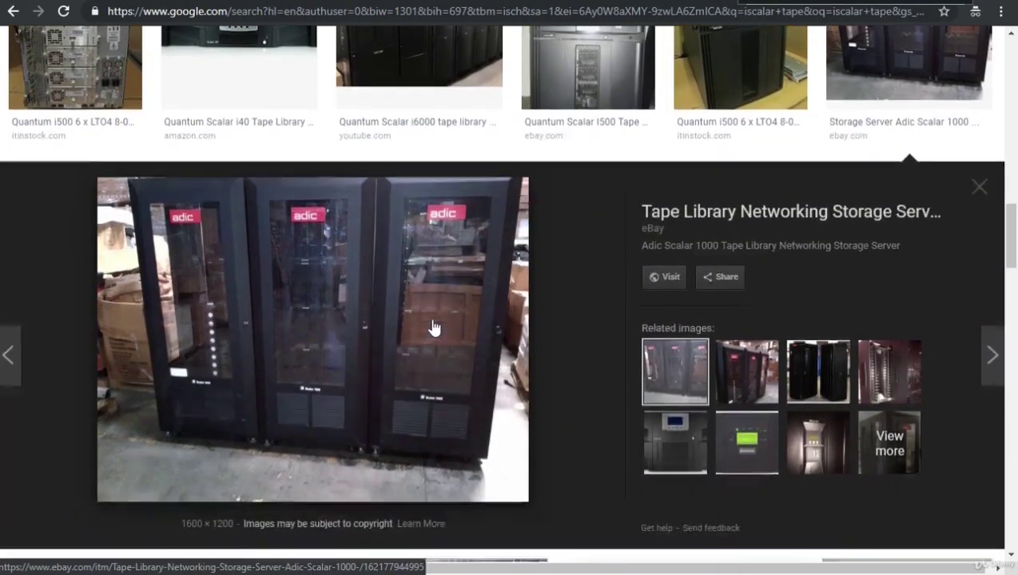
pyautogui.scroll(-2, 475, 334)
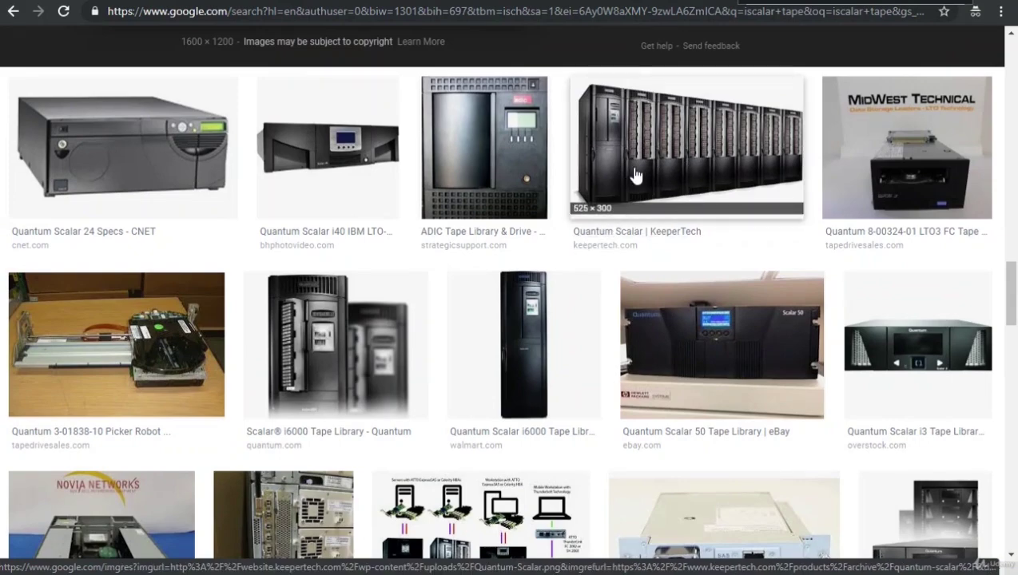
pyautogui.click(700, 160)
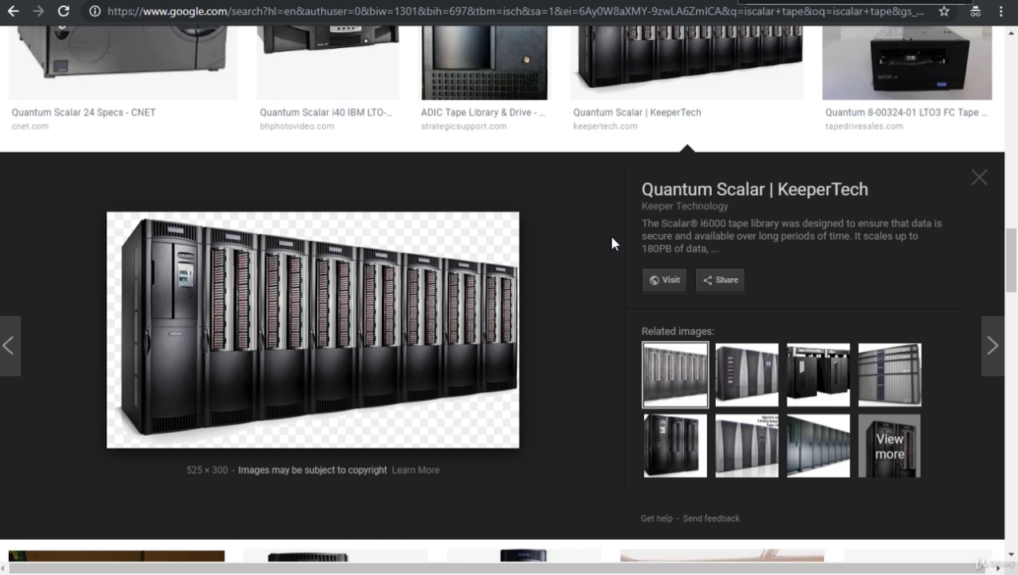
# Step: Switch back to the policy spreadsheet, highlight the Cloud policies in A14:G15, and view the AWS cloud image results in the web browser
pyautogui.hotkey('alt', 'Tab')
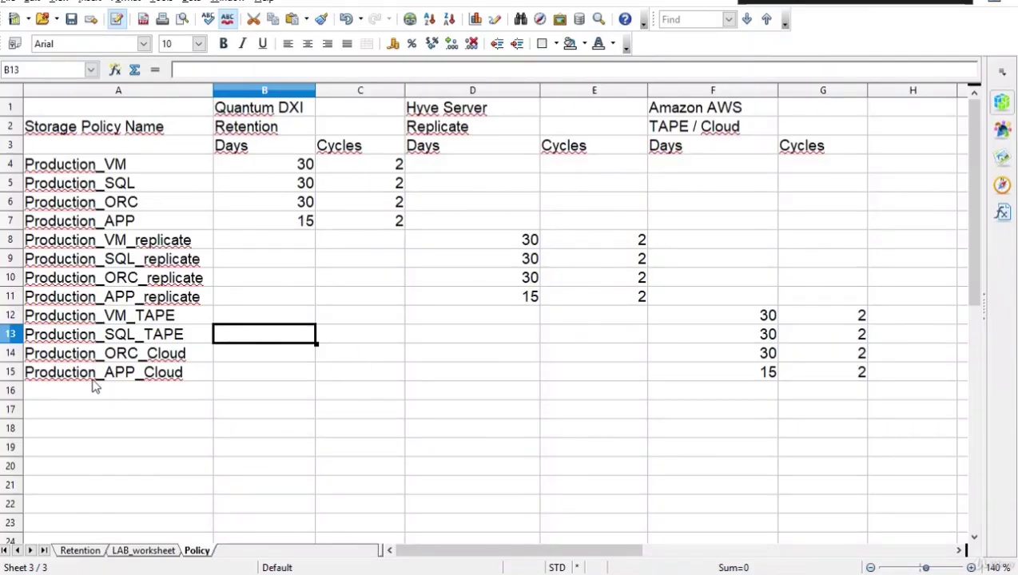
pyautogui.moveTo(63, 358); pyautogui.dragTo(797, 372)
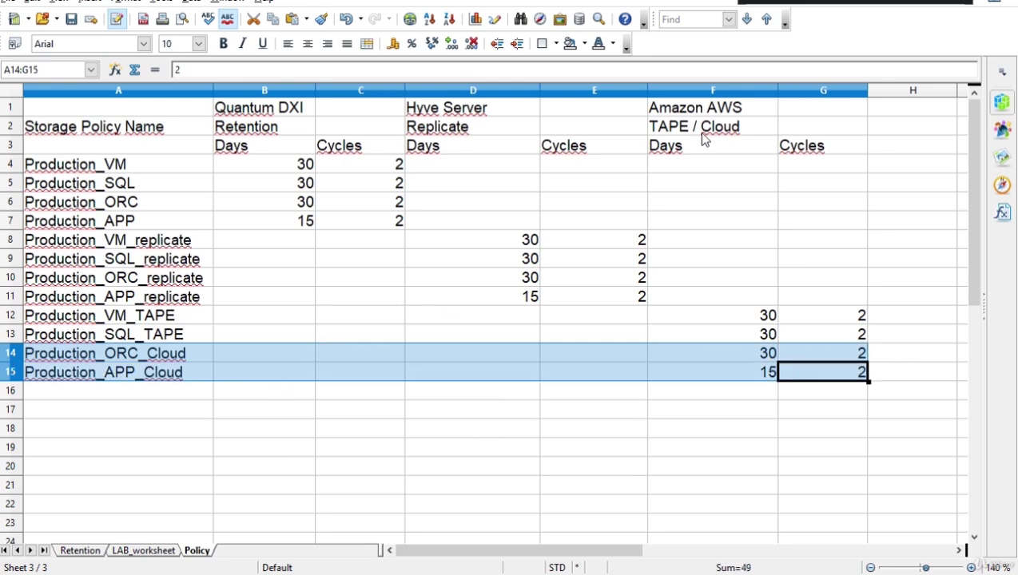
pyautogui.click(799, 4)
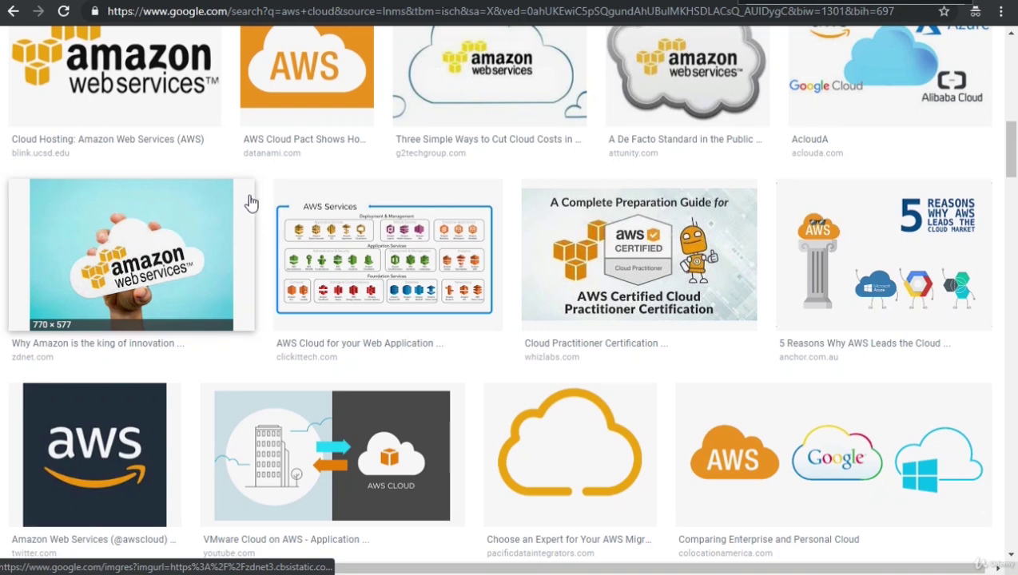
pyautogui.scroll(-1, 364, 388)
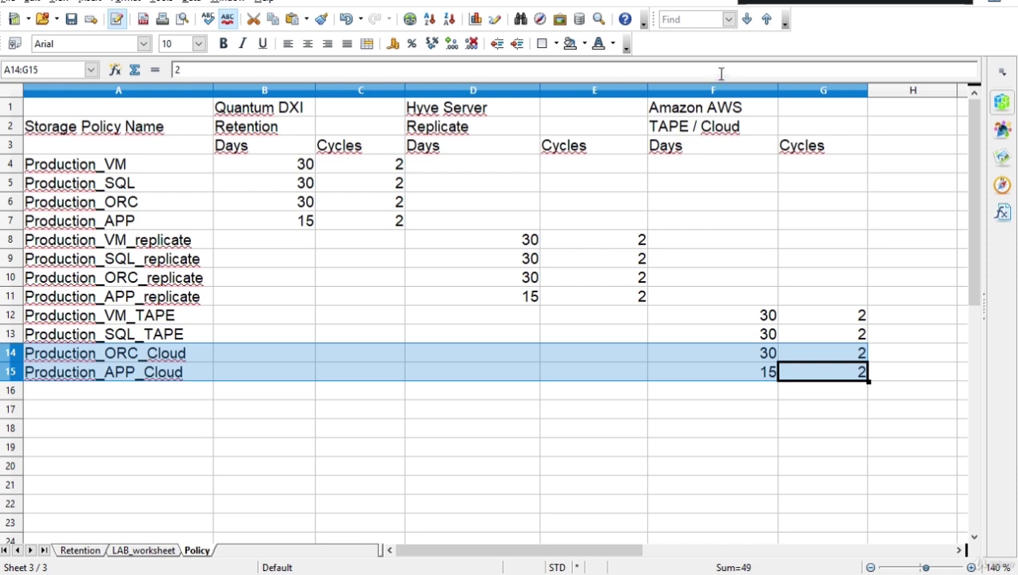
# Step: Review the VM and SQL replicate policy names in the spreadsheet, highlight the full policy table A4:G15, and clear the selection
pyautogui.click(225, 264)
pyautogui.click(152, 172)
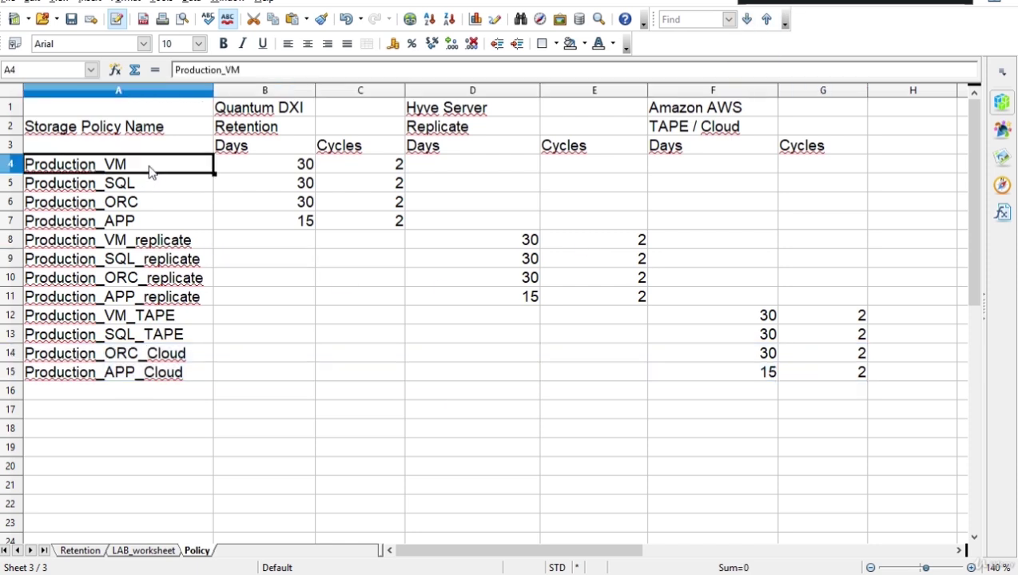
pyautogui.click(142, 259)
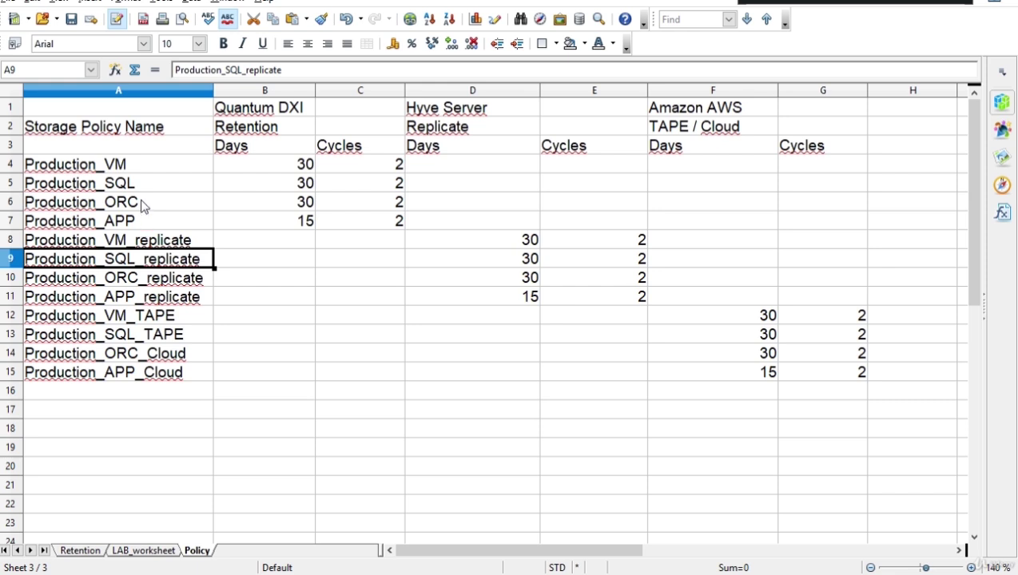
pyautogui.moveTo(127, 168); pyautogui.dragTo(795, 379)
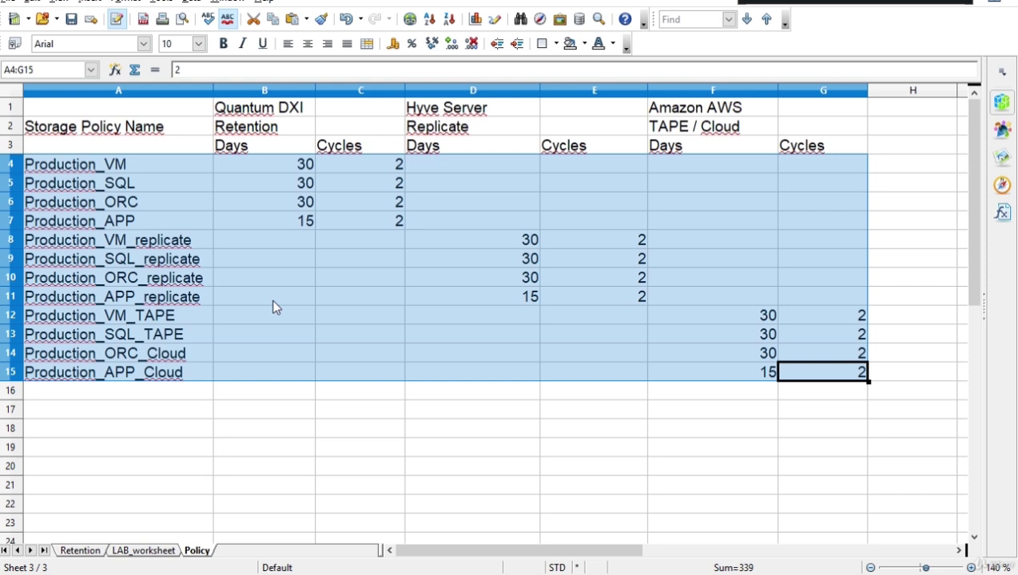
pyautogui.click(472, 391)
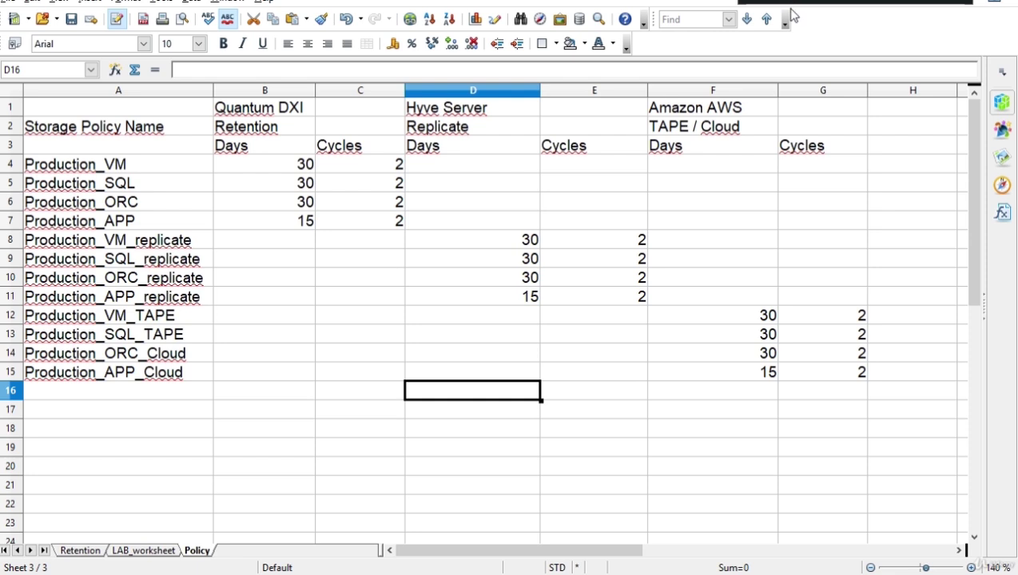
pyautogui.click(257, 395)
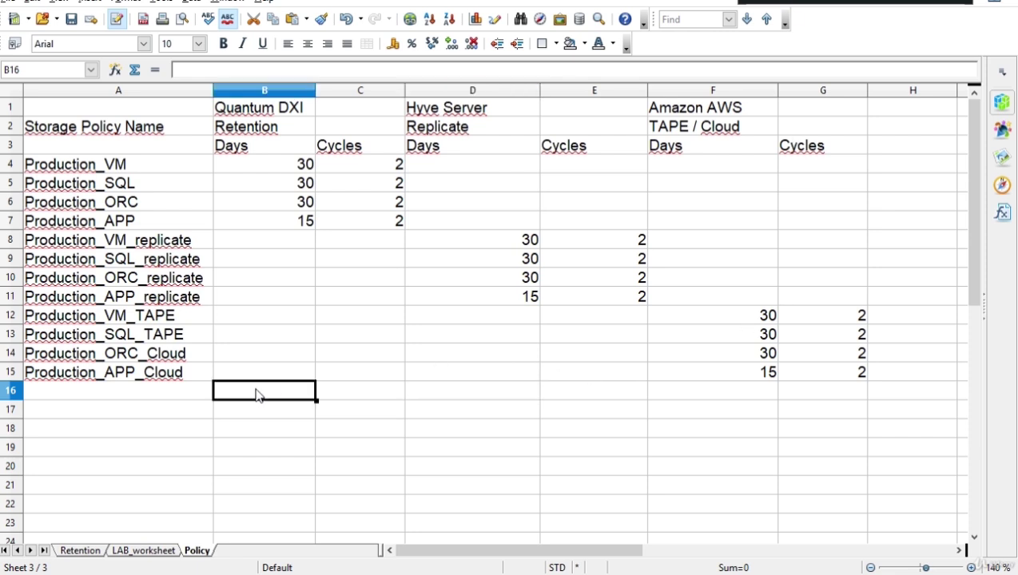